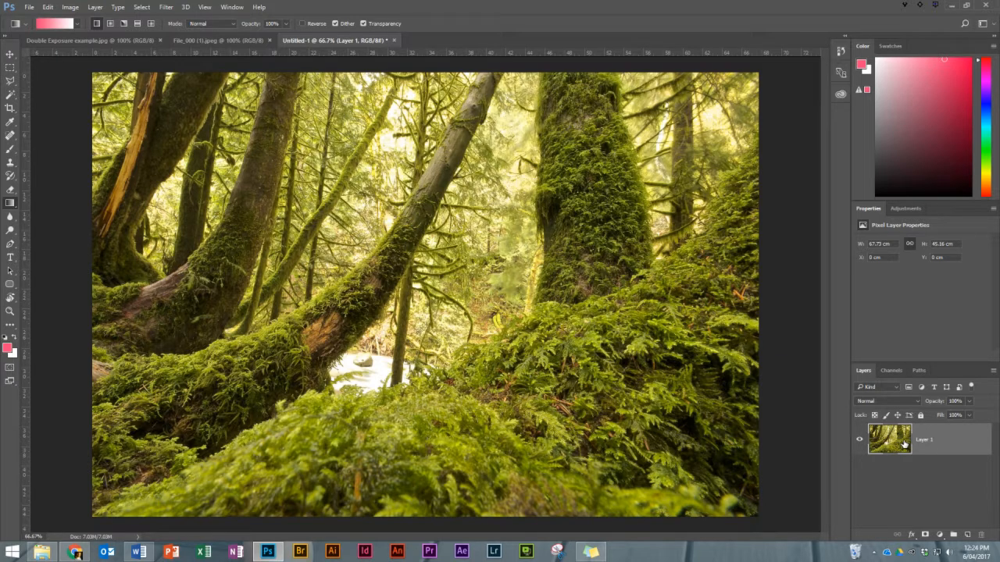
Copy the forest layer into the File_000 (1).jpeg portrait document, scale it to 77.81% and position it to cover the whole canvas.
left_click_drag(904, 444, 424, 297)
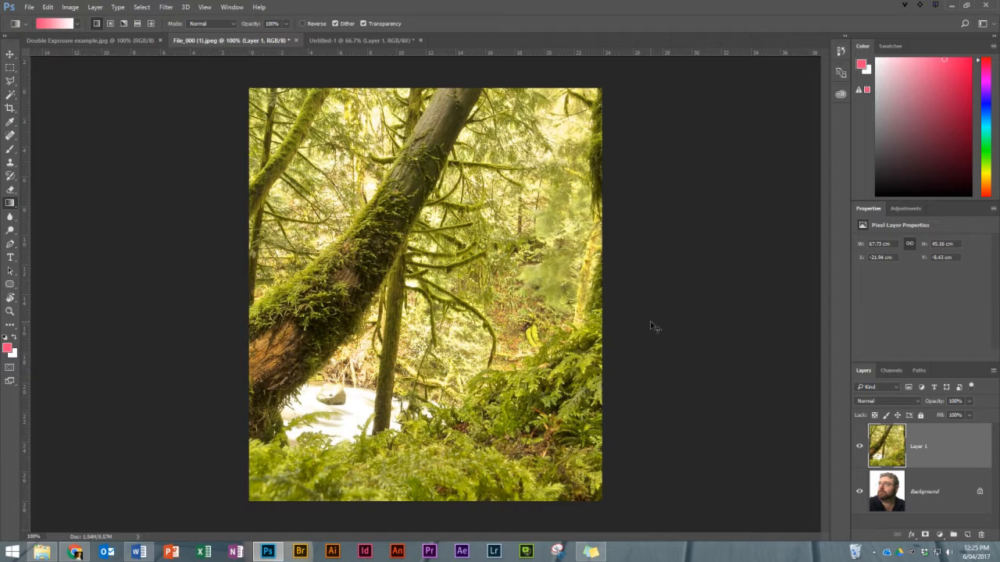
key("ctrl+t")
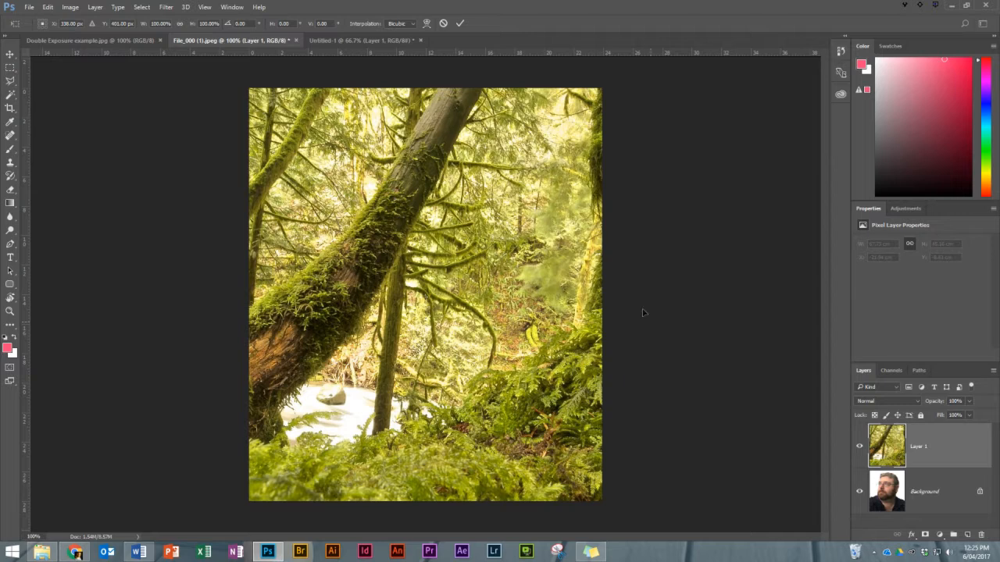
key("ctrl+minus")
key("ctrl+minus")
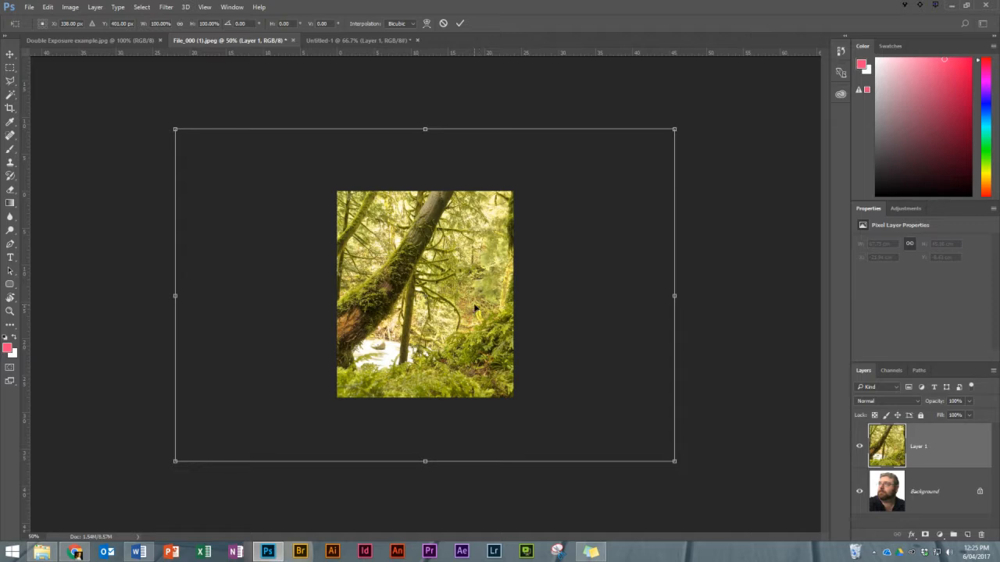
left_click_drag(481, 301, 603, 324)
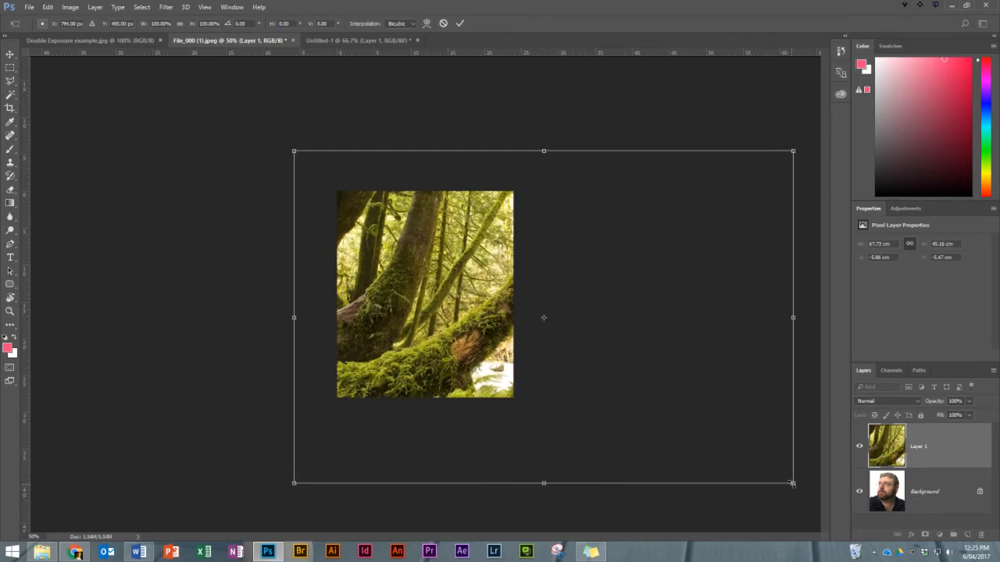
left_click_drag(791, 484, 681, 409)
left_click_drag(438, 317, 430, 352)
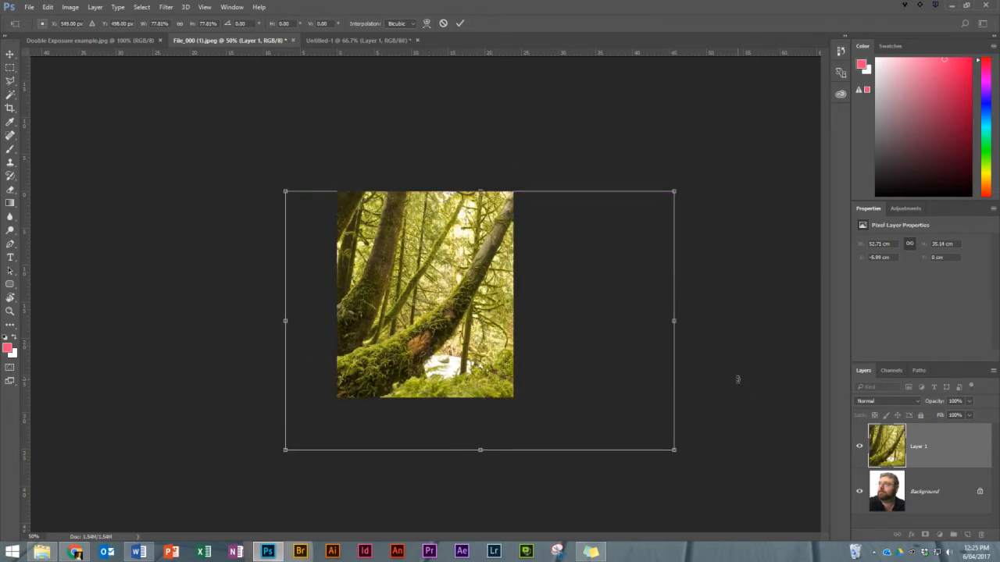
left_click(460, 22)
key("g")
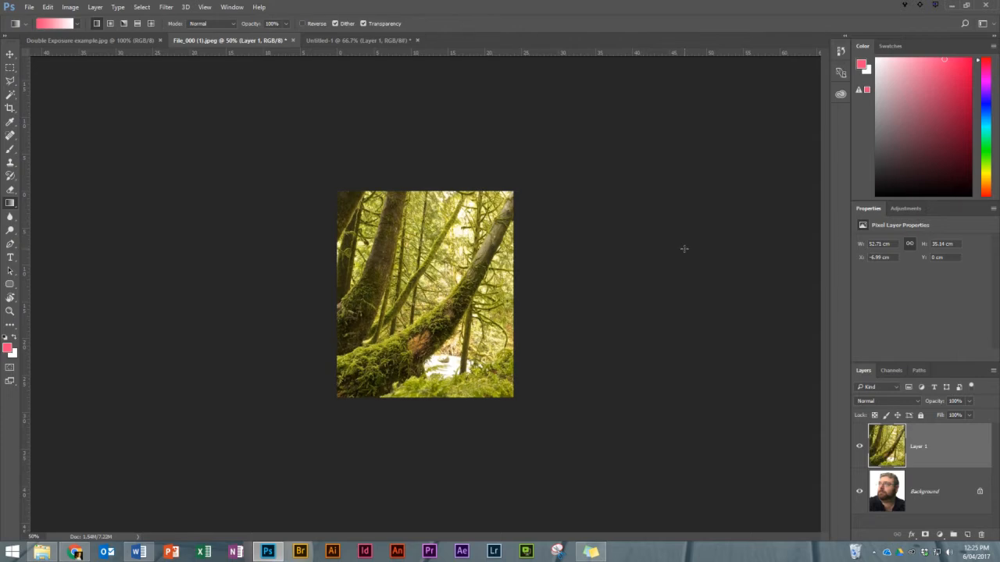
key("ctrl+0")
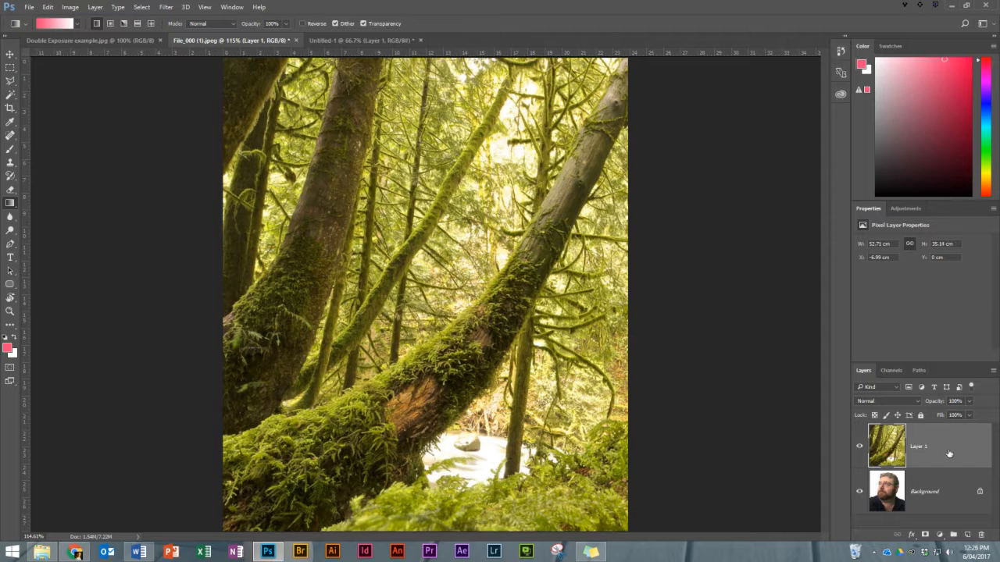
Add a layer mask to the forest Layer 1 and hide that layer.
left_click(926, 535)
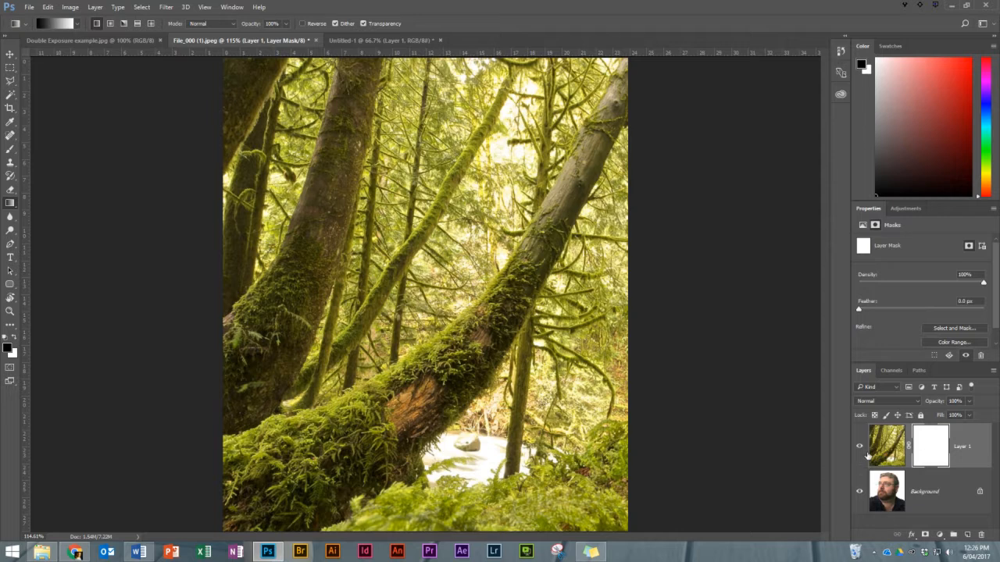
left_click(859, 449)
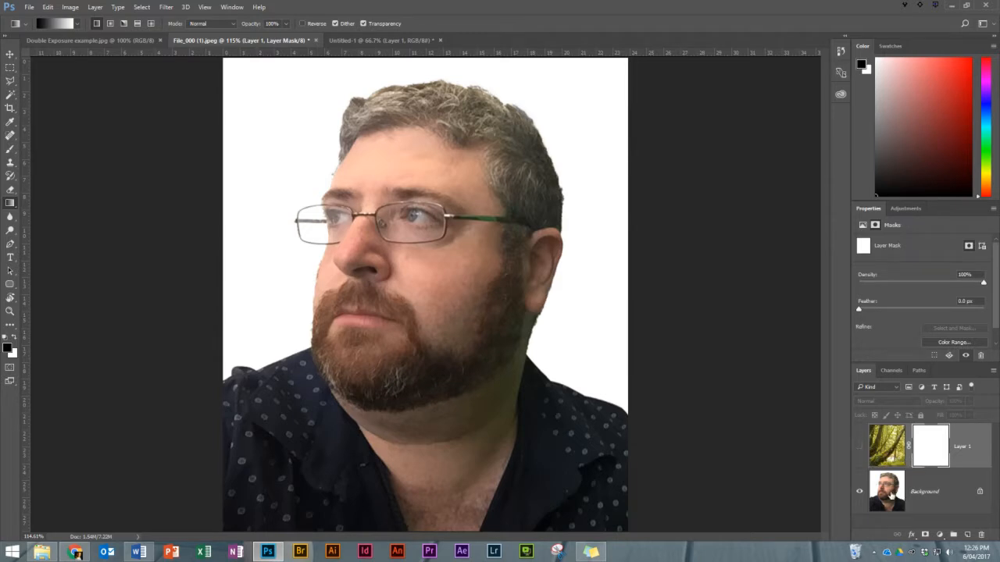
Unlock the Background portrait layer and desaturate it.
left_click(891, 494)
left_click(979, 491)
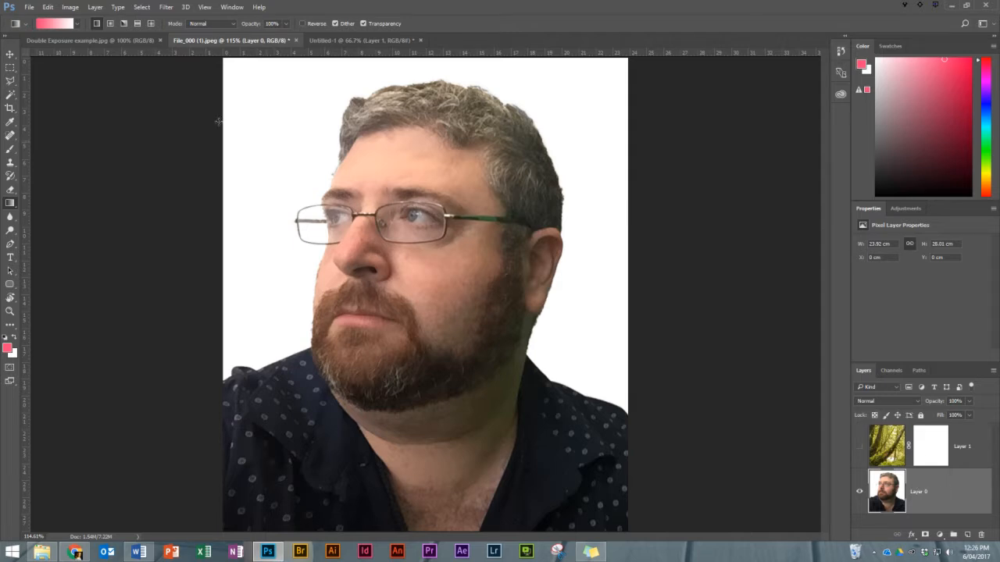
left_click(71, 7)
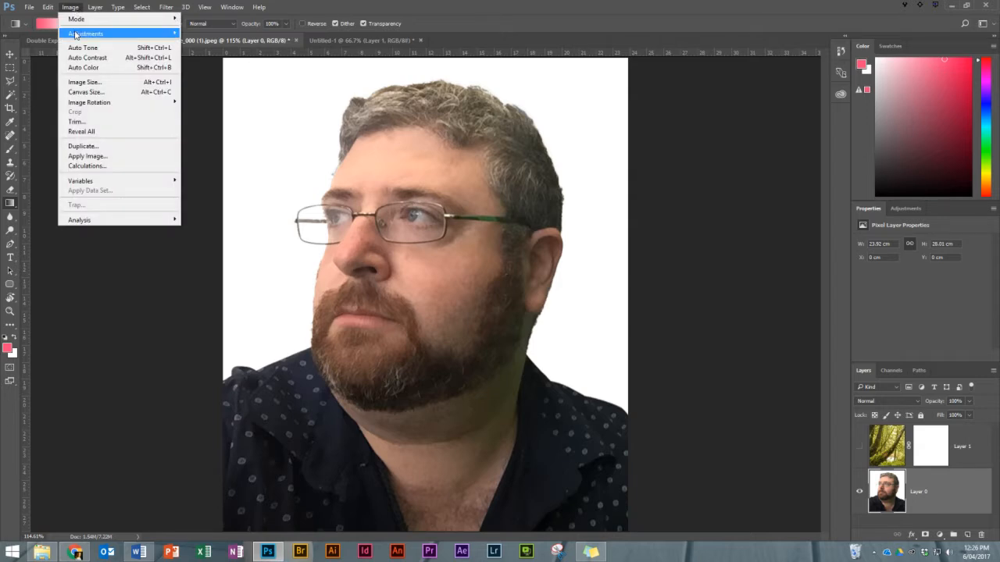
mouse_move(117, 34)
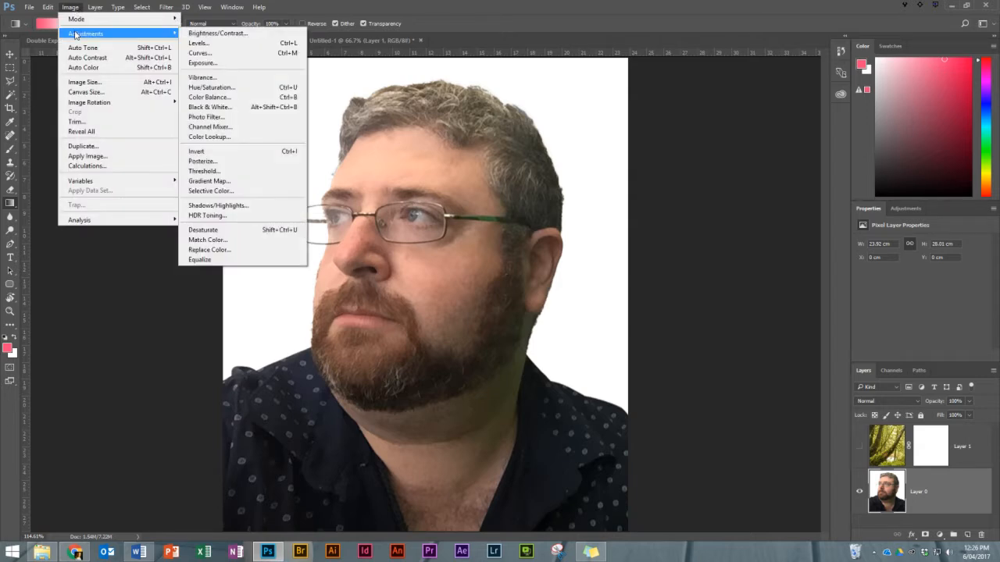
left_click(234, 231)
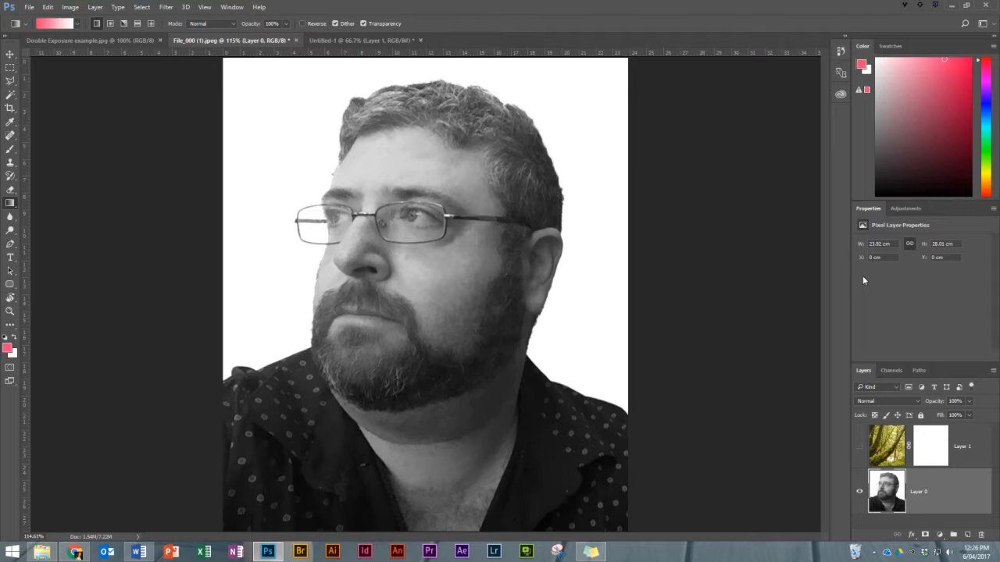
Start a Levels adjustment on the portrait, sample the black point from the dark shirt collar and pick up the white point eyedropper.
left_click(66, 7)
mouse_move(78, 36)
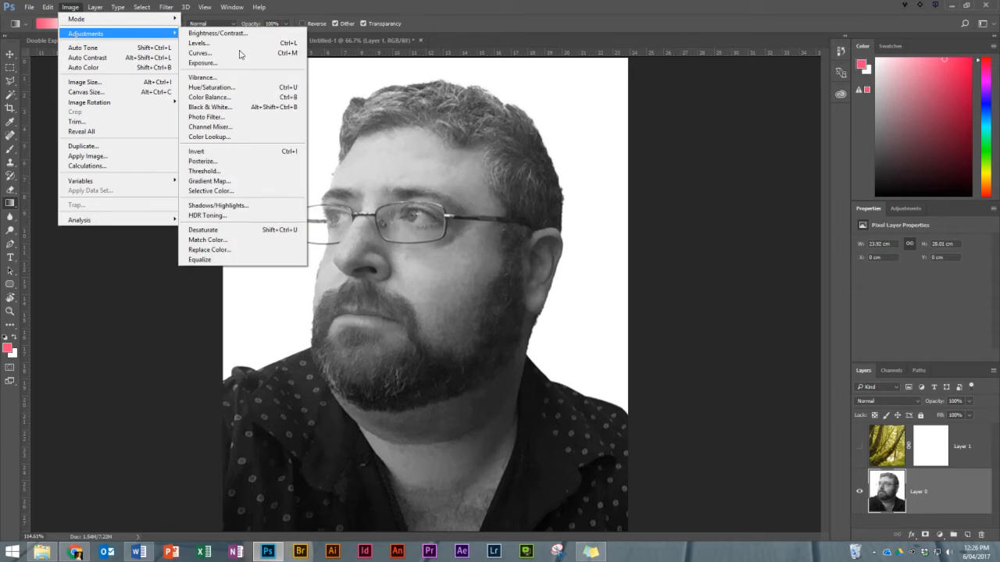
left_click(292, 43)
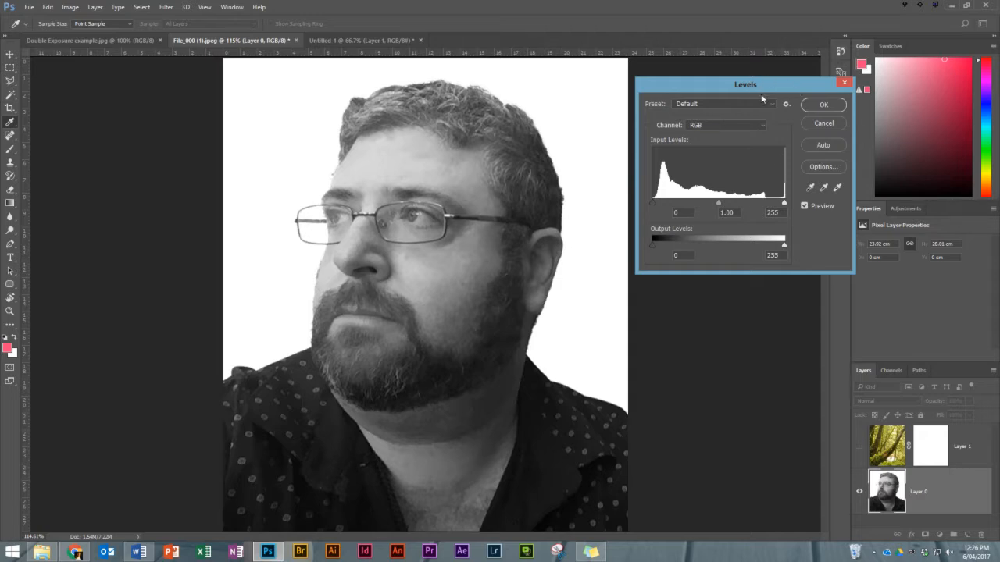
left_click_drag(756, 85, 784, 95)
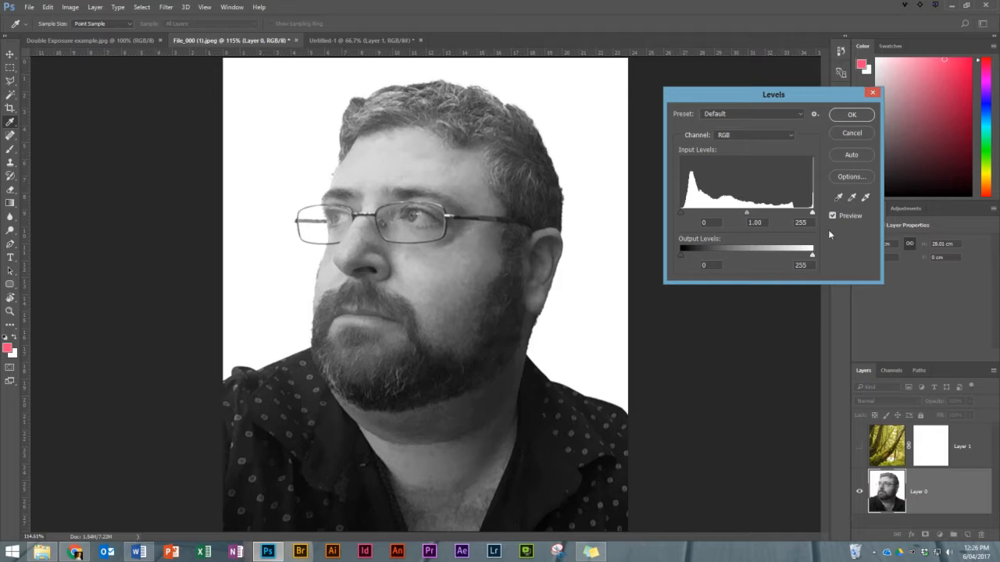
left_click(838, 199)
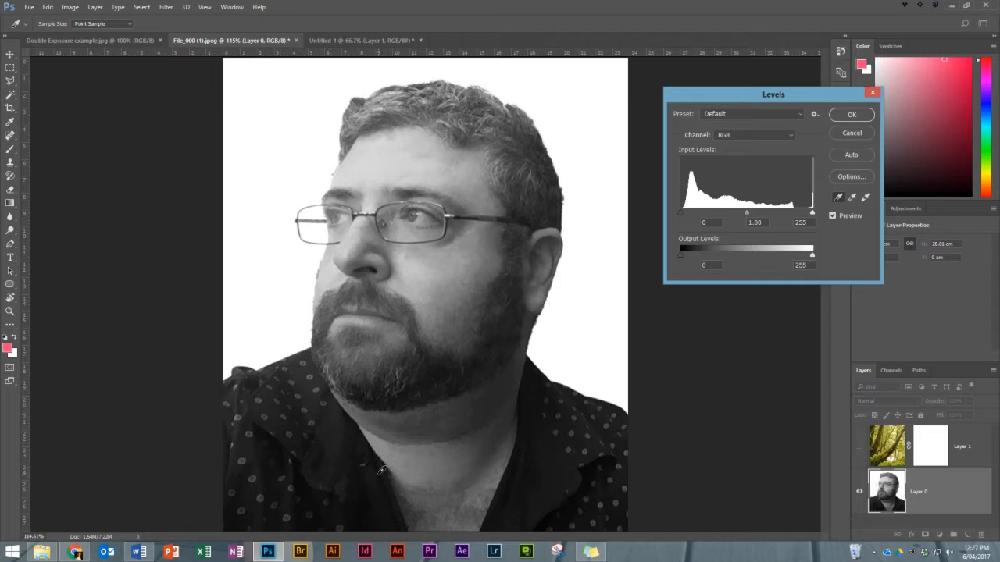
left_click(353, 419)
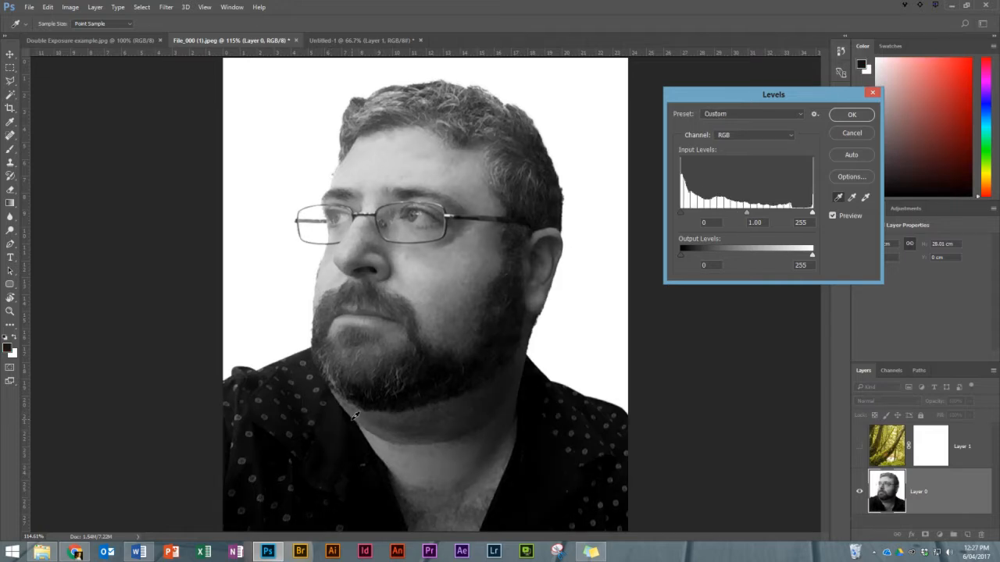
left_click(869, 199)
left_click(432, 218)
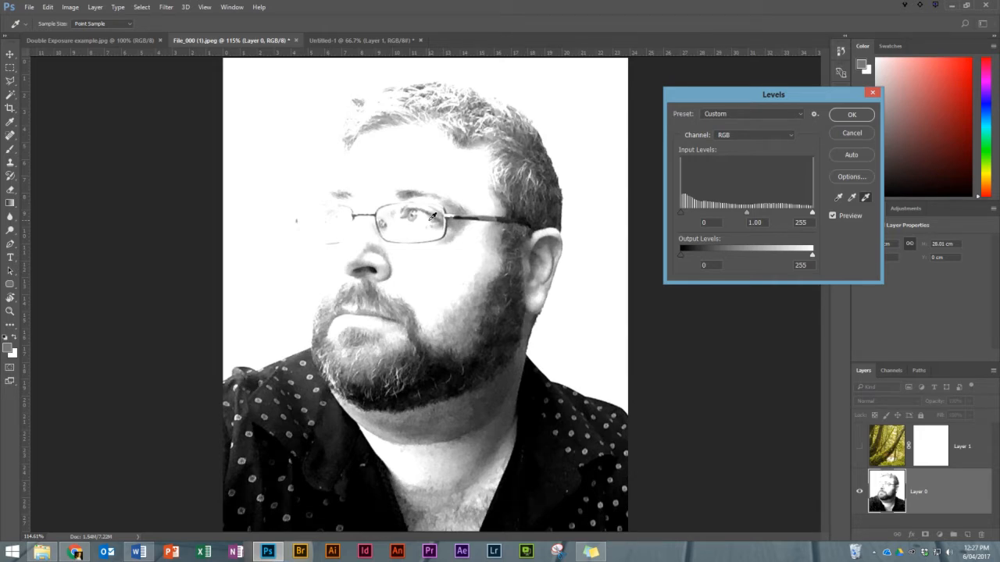
left_click(48, 7)
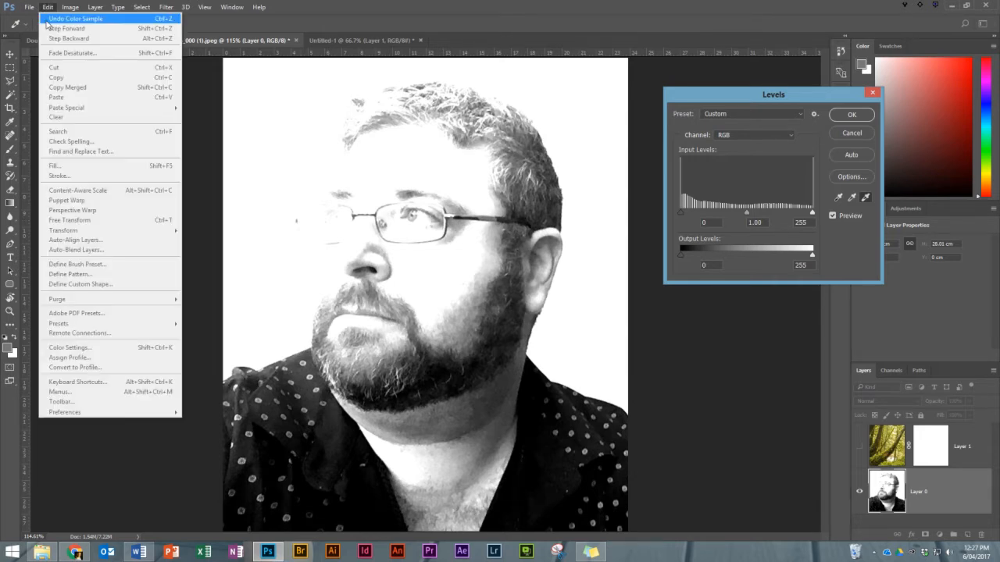
left_click(47, 20)
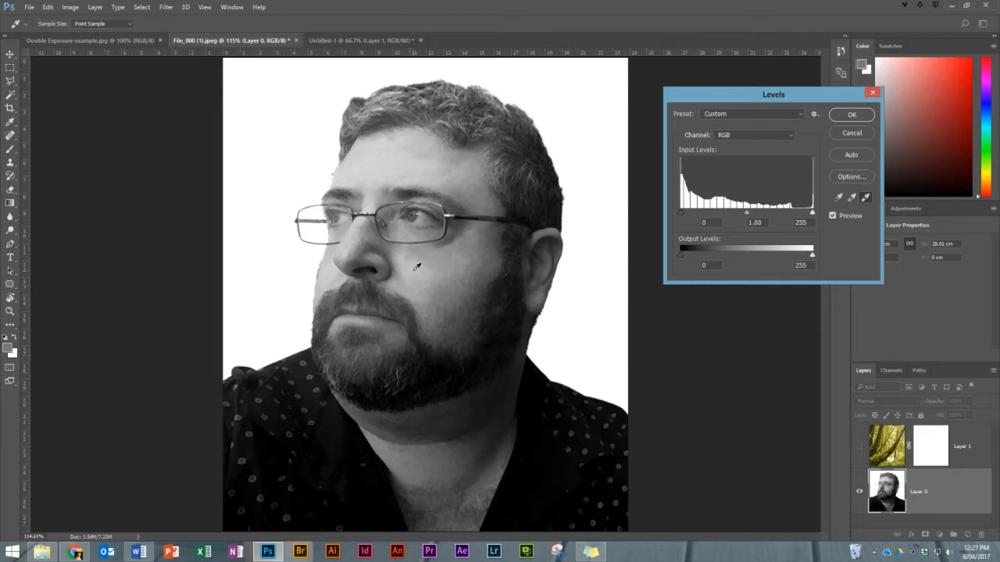
Sample the white point from the cheek below the glasses and apply the Levels adjustment.
left_click(416, 267)
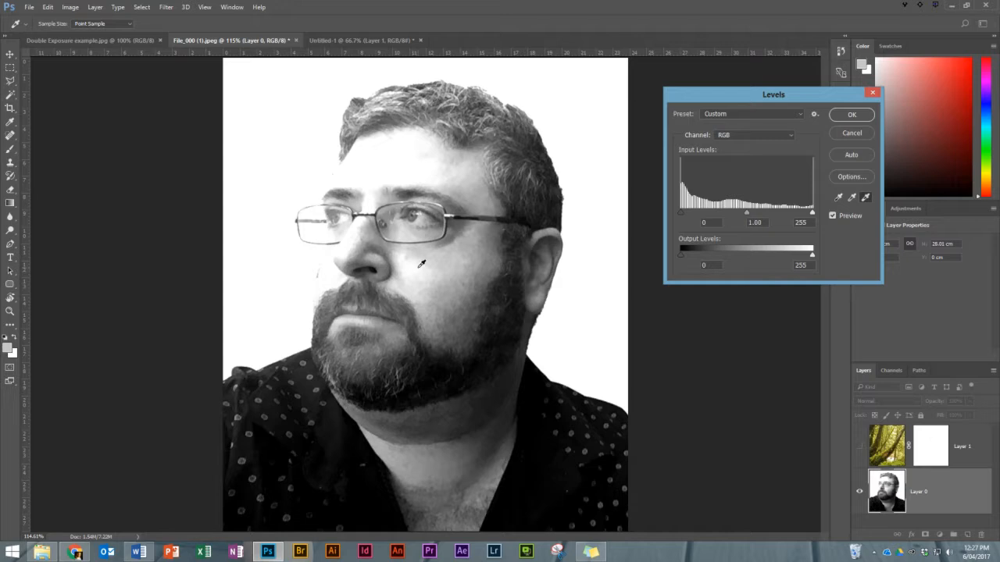
left_click(851, 115)
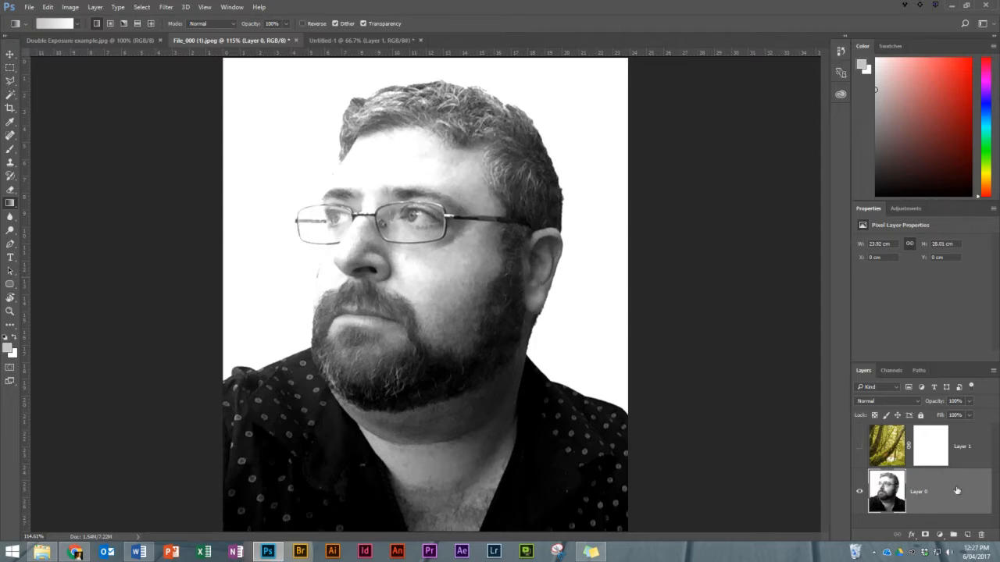
Define a brush preset from the high-contrast portrait and activate the Brush tool.
left_click(45, 7)
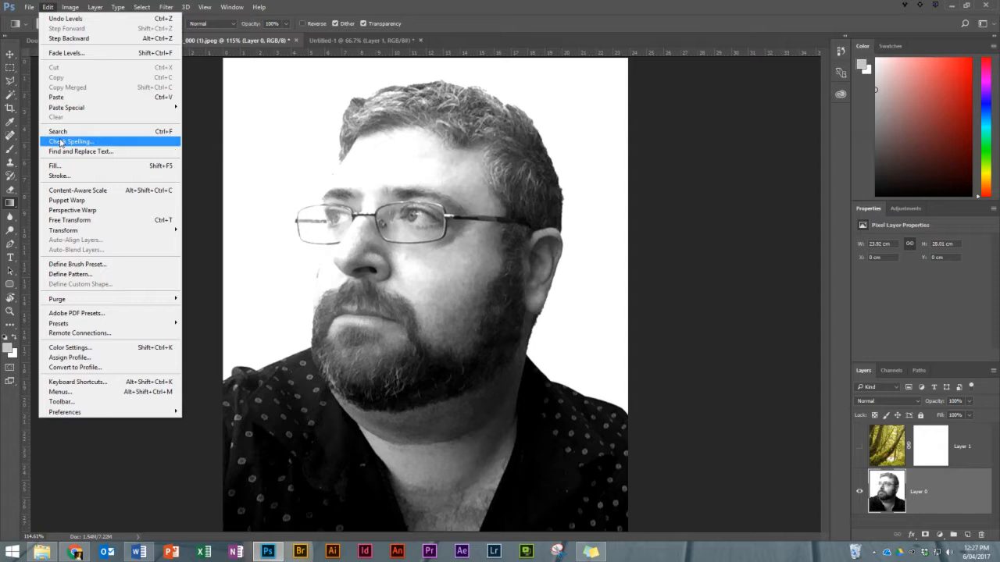
left_click(62, 265)
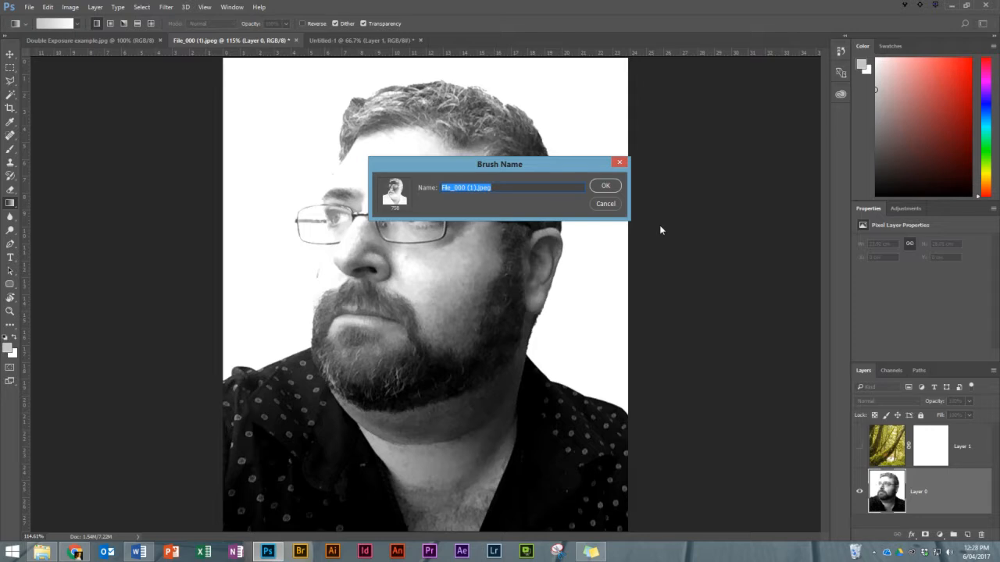
type("M")
key("BackSpace")
left_click(602, 187)
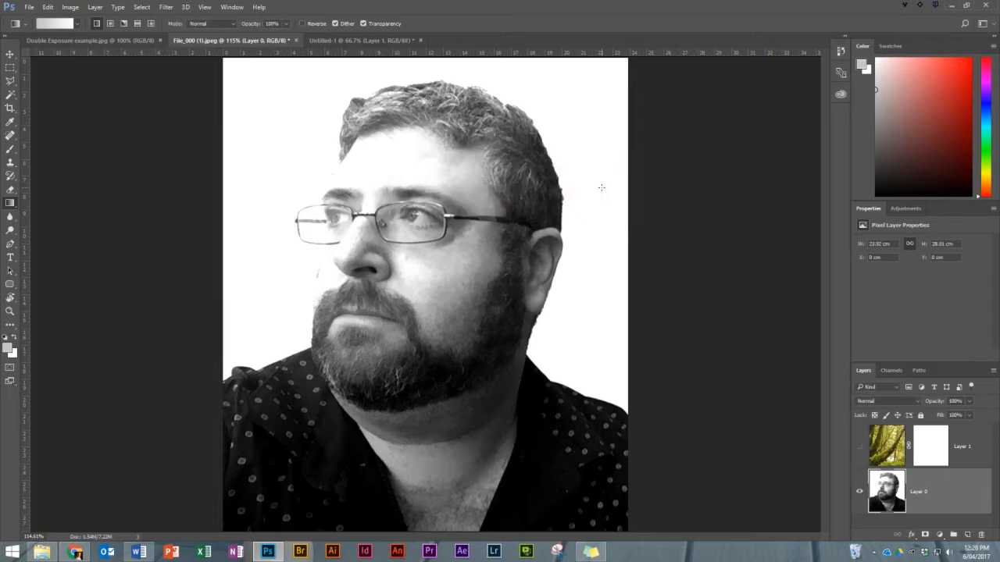
left_click(9, 148)
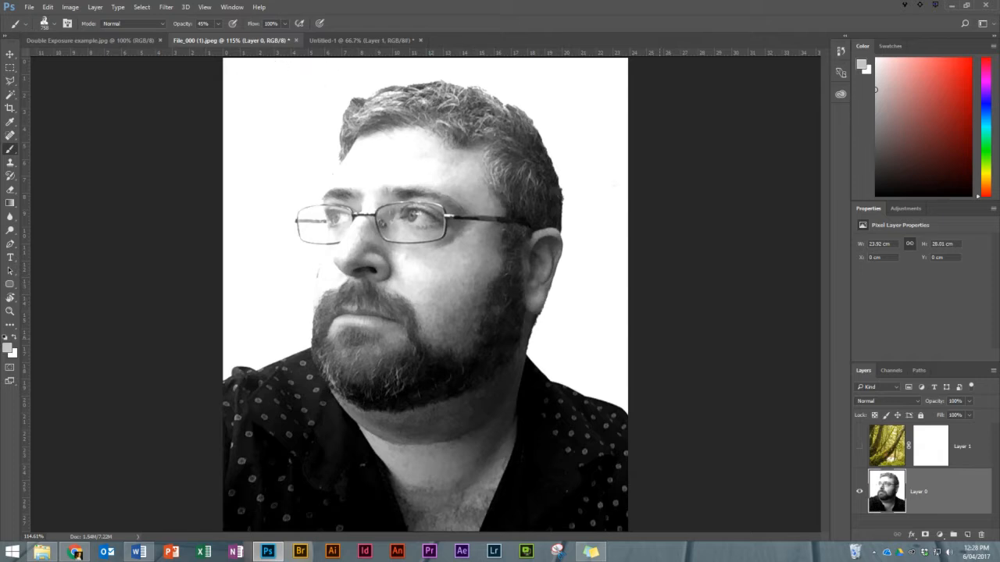
Add a new layer above the portrait and fill it with white at 100% opacity in Normal mode, then return to the Brush tool.
left_click(966, 536)
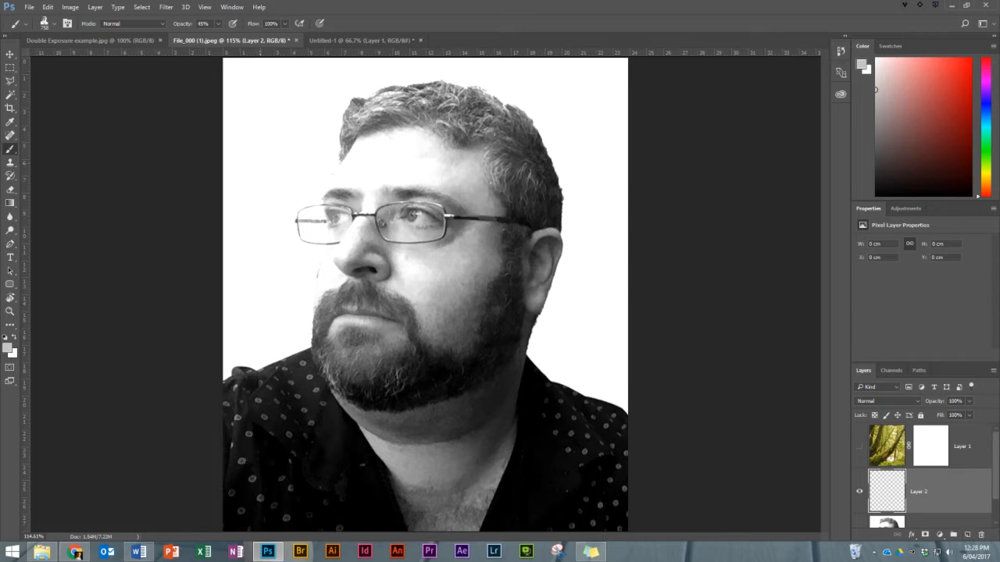
left_click(50, 7)
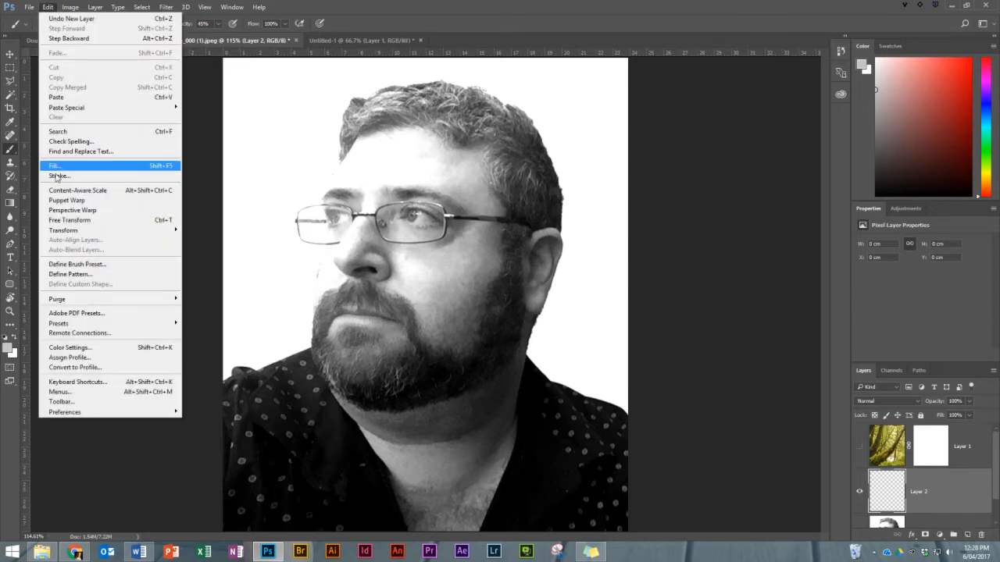
left_click(56, 166)
left_click(487, 163)
left_click(487, 162)
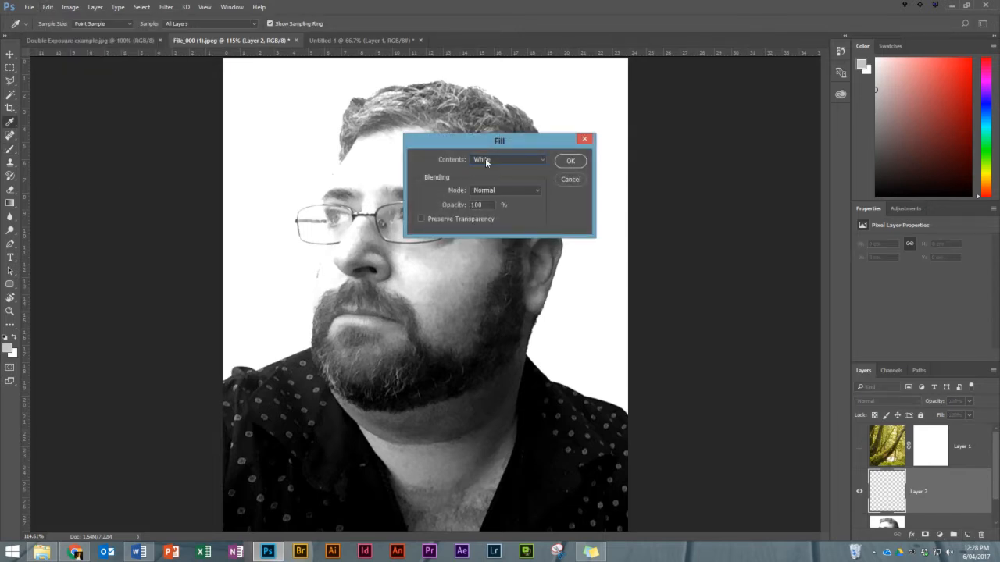
left_click(569, 161)
key("b")
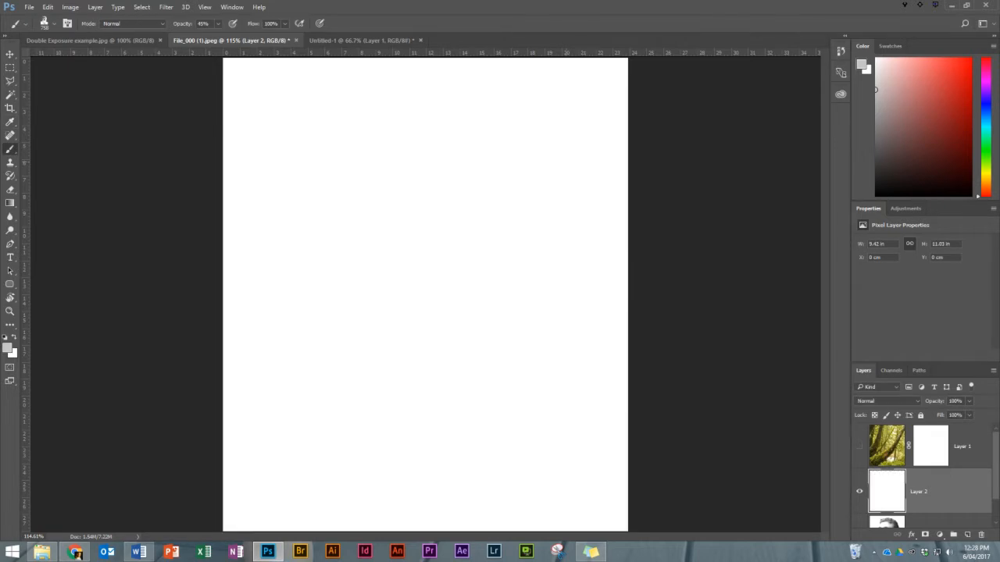
Hide the portrait Layer 0 and reset the foreground and background colors to default black and white.
scroll(861, 508, "down", 1)
left_click(860, 507)
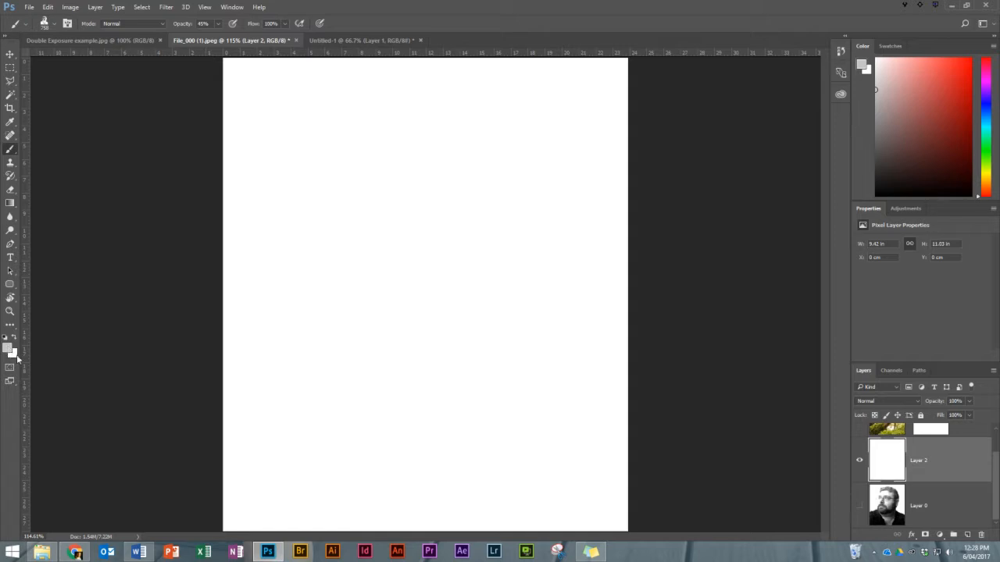
key("d")
Show the forest Layer 1 again and make its layer mask the active target.
scroll(991, 449, "up", 2)
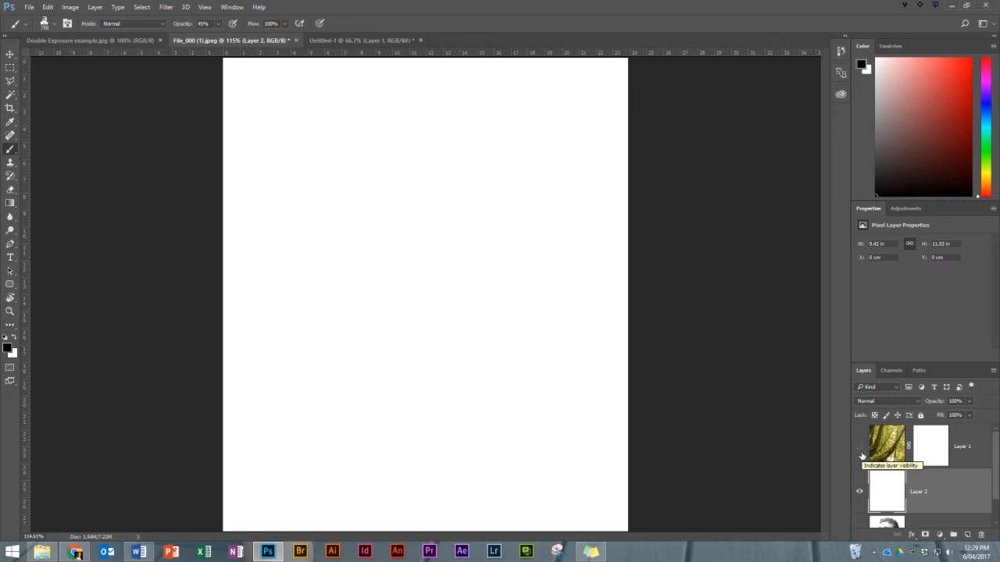
left_click(860, 450)
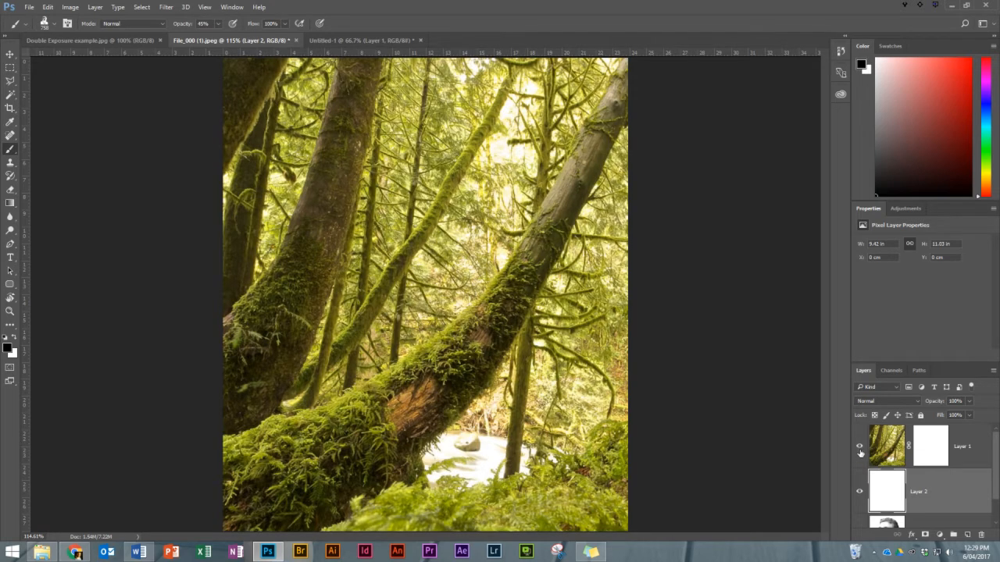
left_click(928, 453)
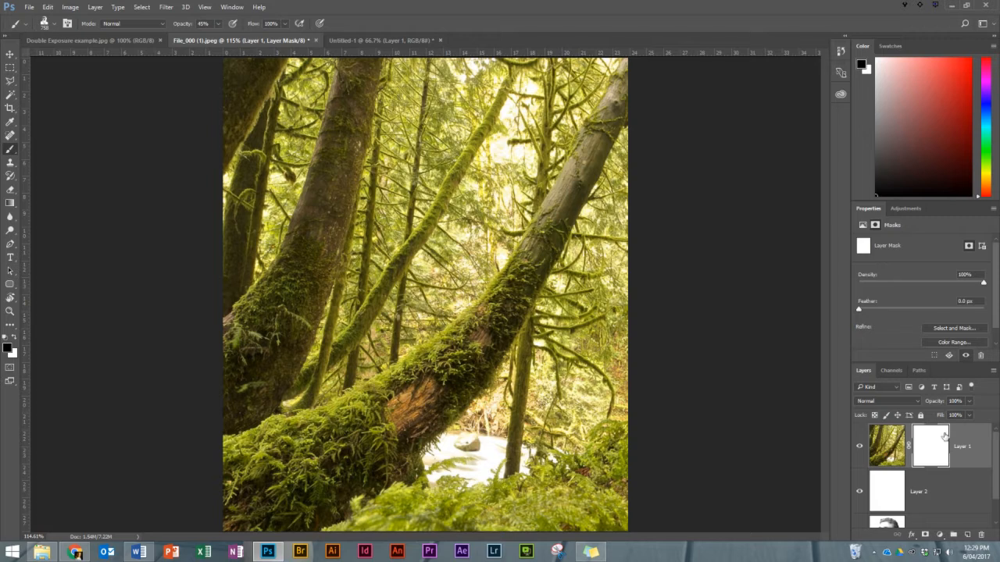
Invert the forest Layer 1 mask to black and stamp the 758 px portrait brush onto it in white at 45% opacity.
key("ctrl+i")
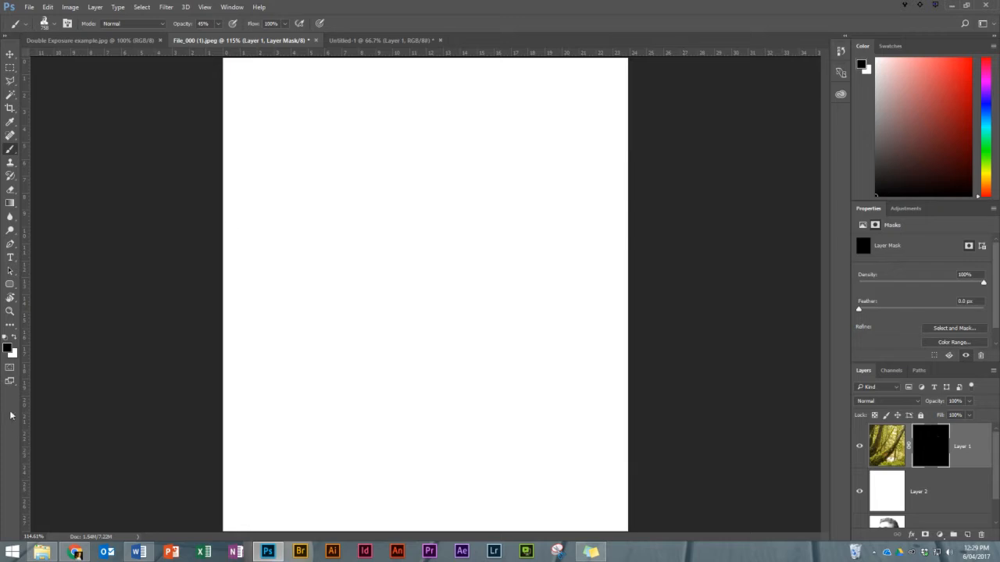
left_click(14, 337)
key("ctrl+v")
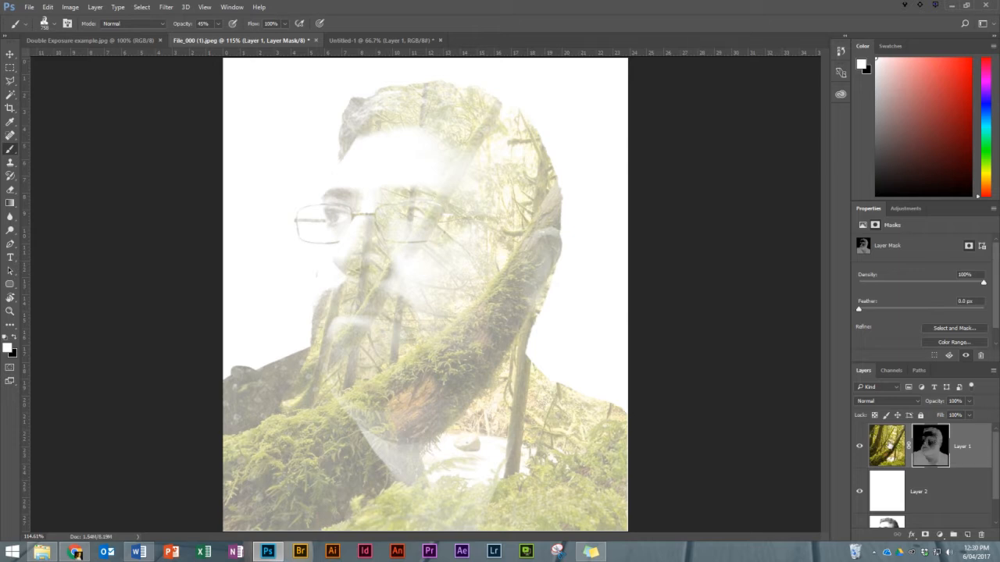
Desaturate the forest image on Layer 1, targeting the picture rather than its mask.
left_click(891, 443)
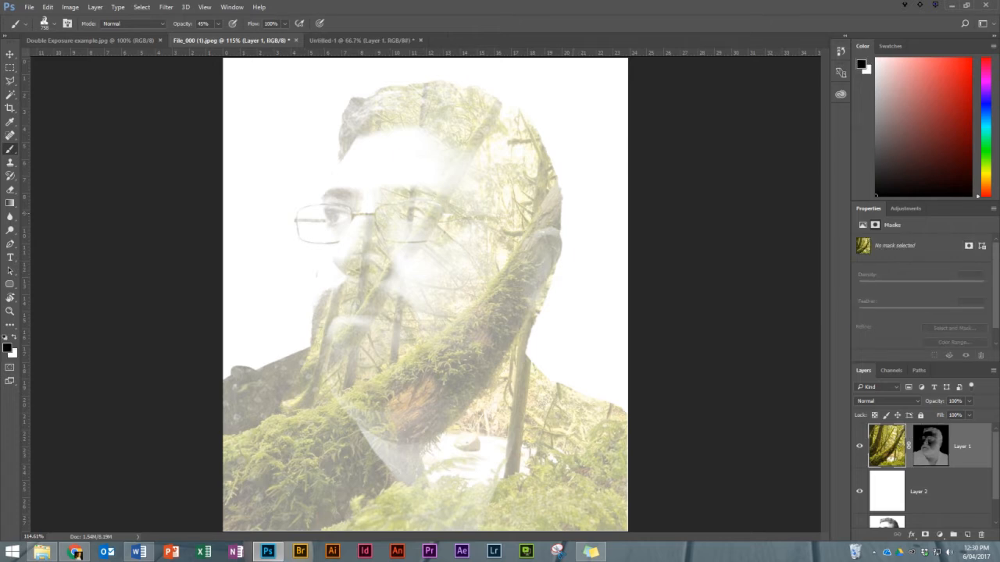
left_click(70, 7)
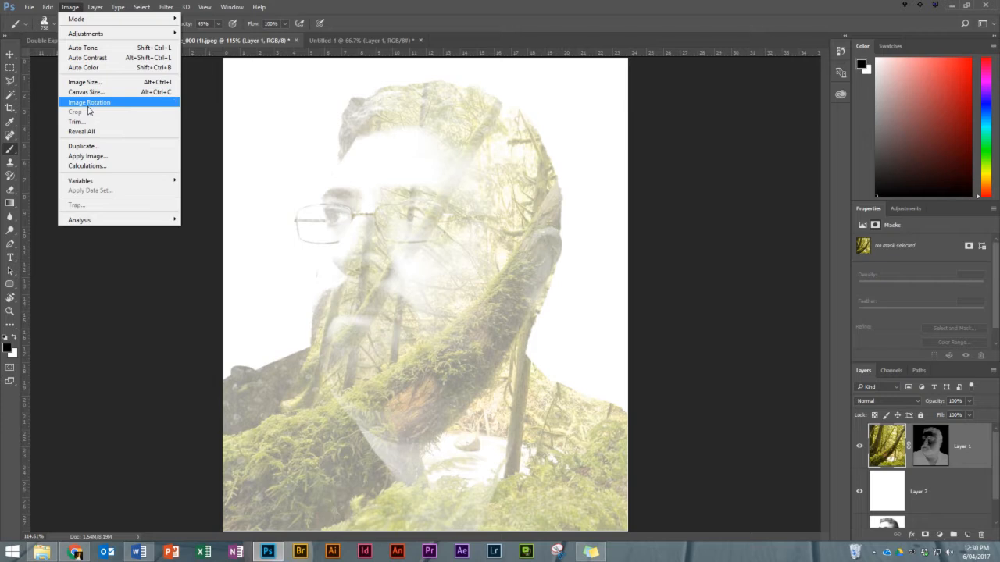
mouse_move(101, 34)
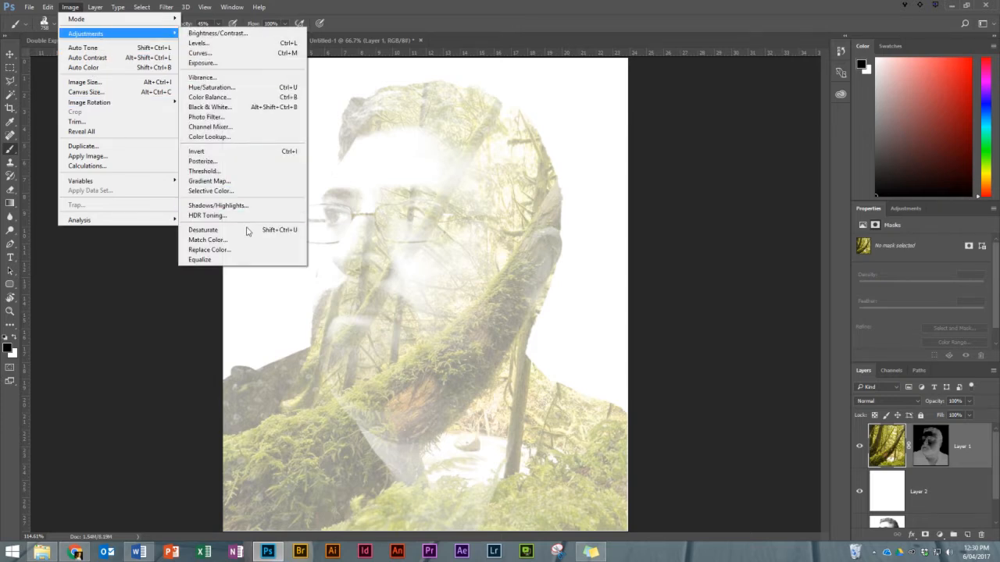
left_click(248, 230)
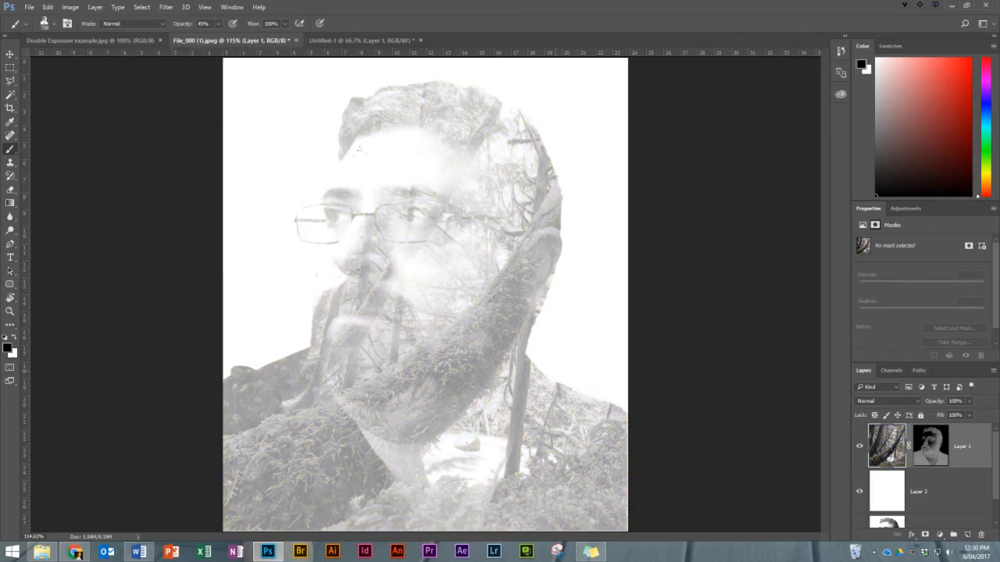
Move the portrait Layer 0 to the top of the layer stack and make it visible.
scroll(934, 494, "down", 1)
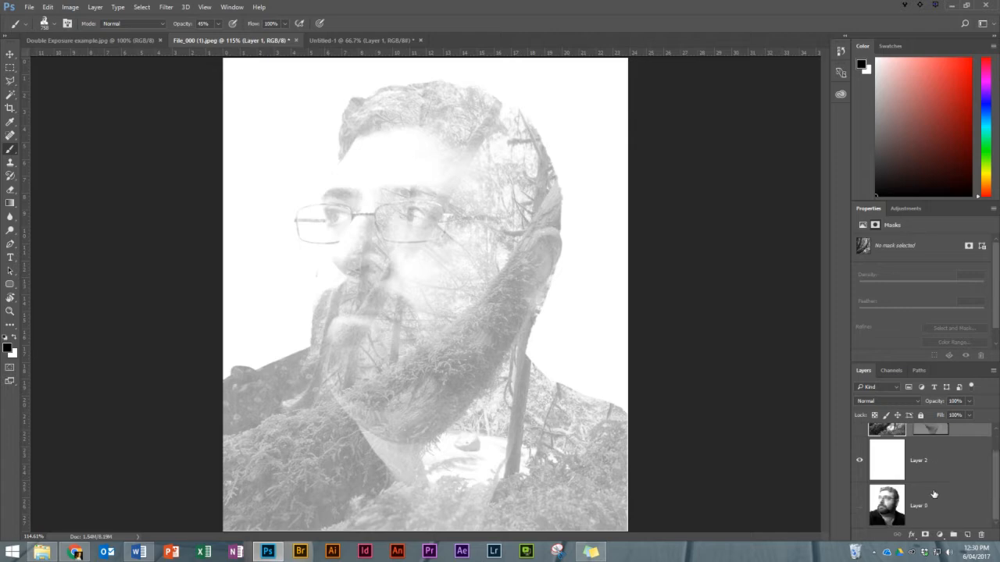
left_click(937, 509)
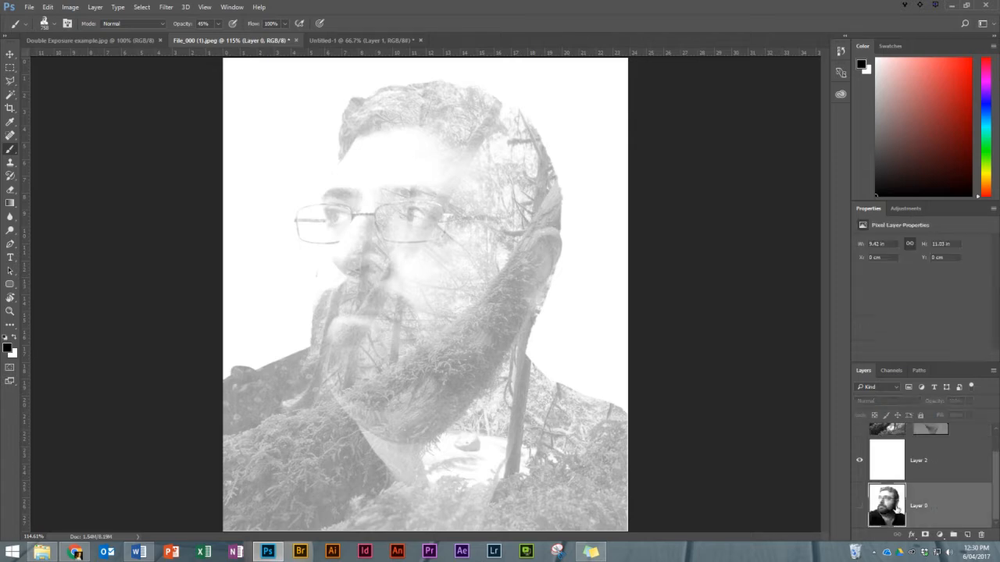
left_click_drag(945, 516, 933, 423)
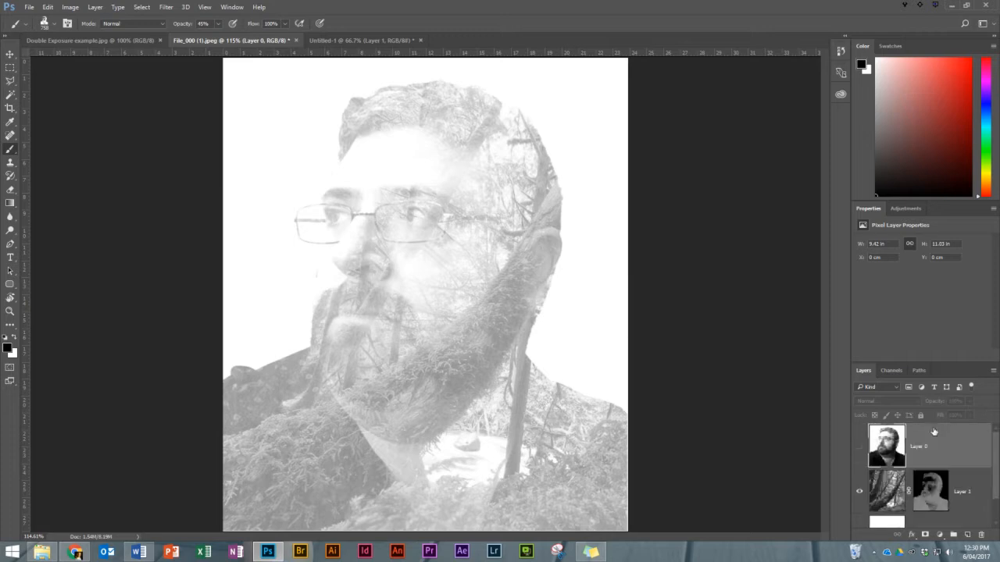
left_click(859, 446)
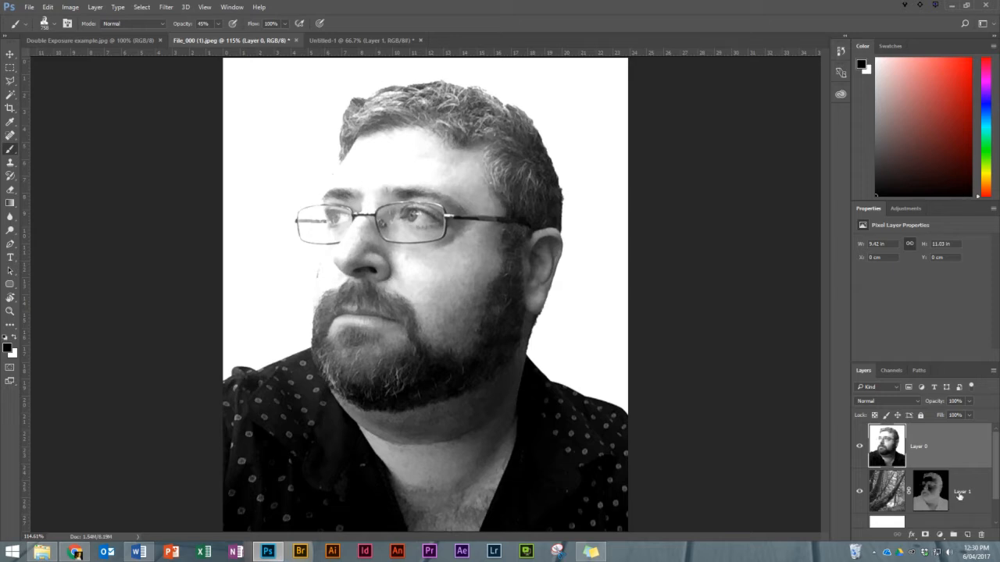
Set the portrait Layer 0 to Multiply blend mode and add a white layer mask to it.
left_click(865, 403)
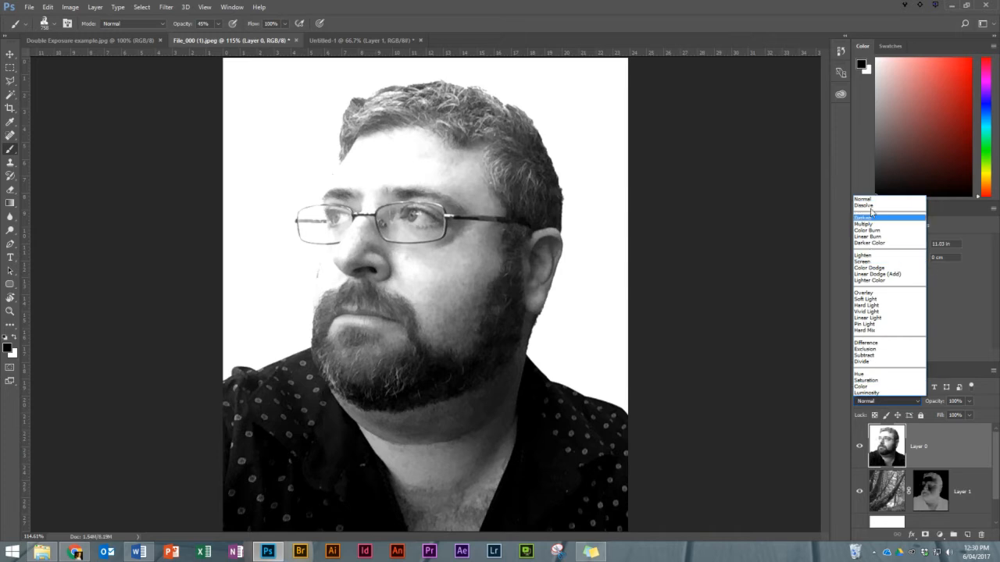
left_click(867, 224)
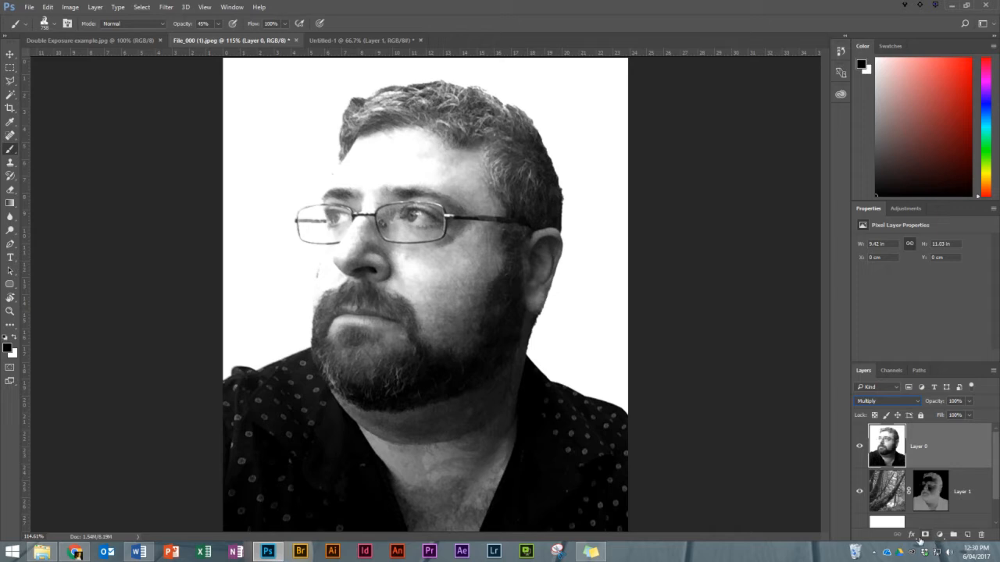
left_click(924, 535)
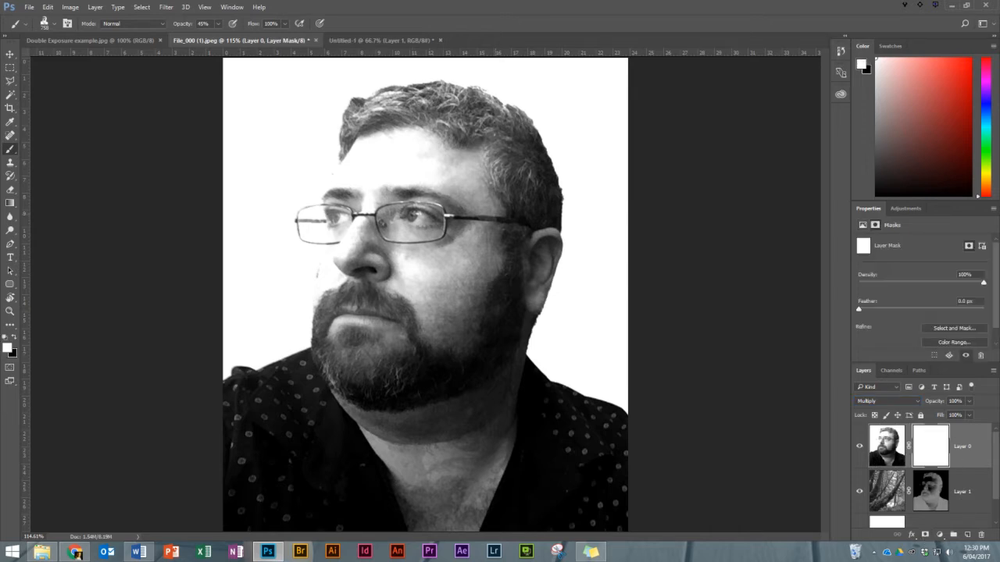
Choose the soft round 143 px brush with 0% hardness and set its opacity to 100%.
left_click(56, 24)
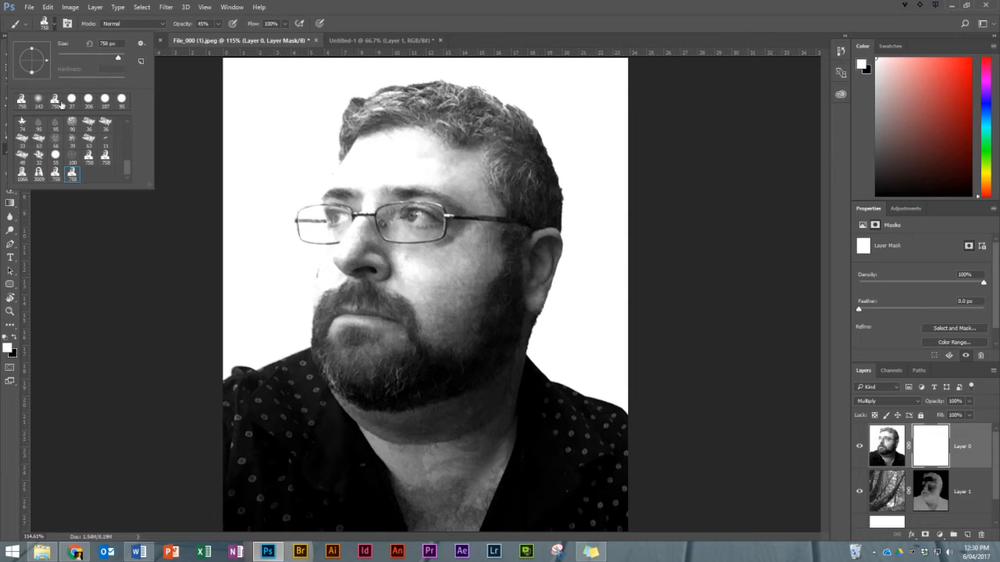
left_click(38, 104)
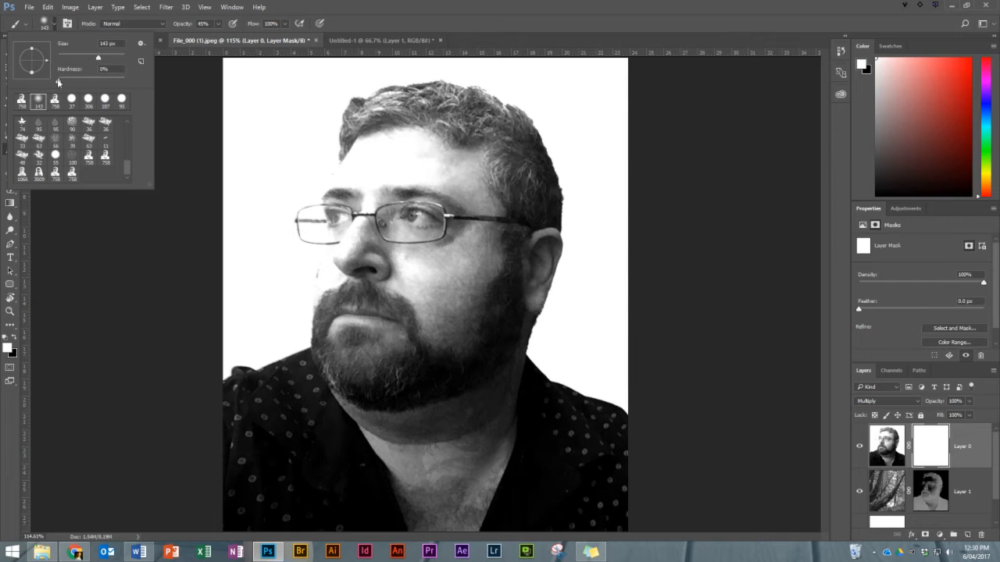
mouse_move(58, 81)
left_mouse_down()
mouse_move(95, 81)
mouse_move(58, 77)
left_mouse_up()
left_click(364, 8)
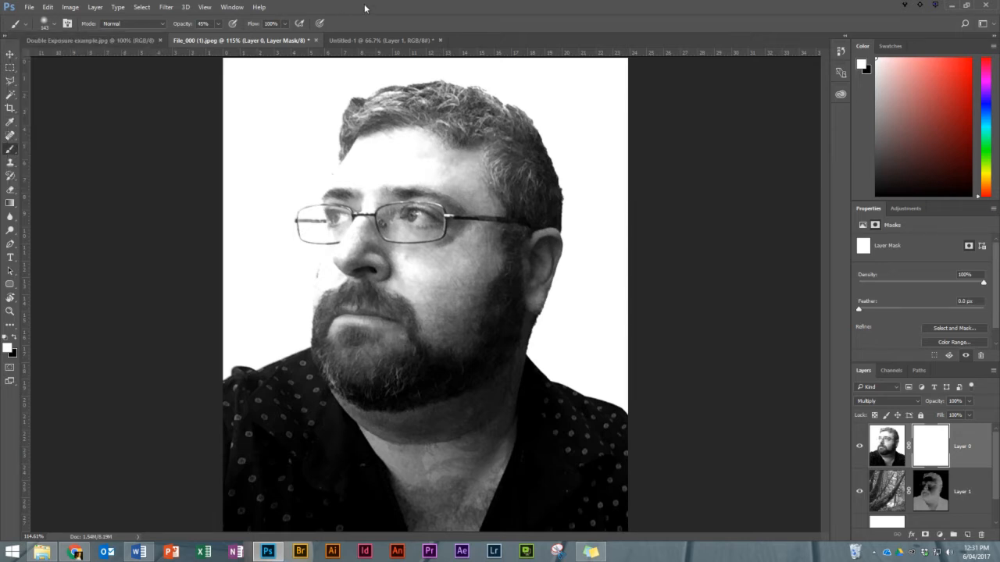
left_click(205, 24)
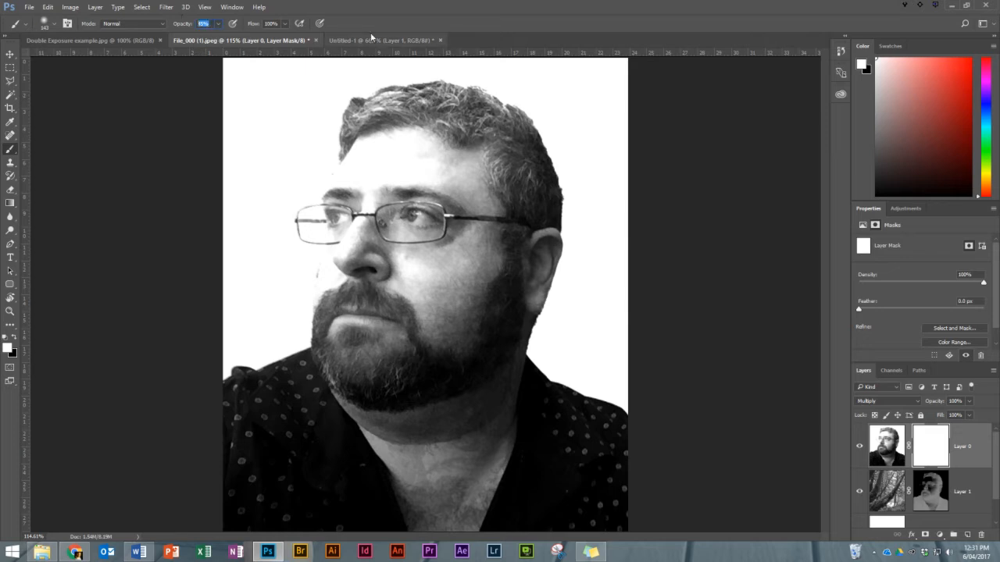
type("100")
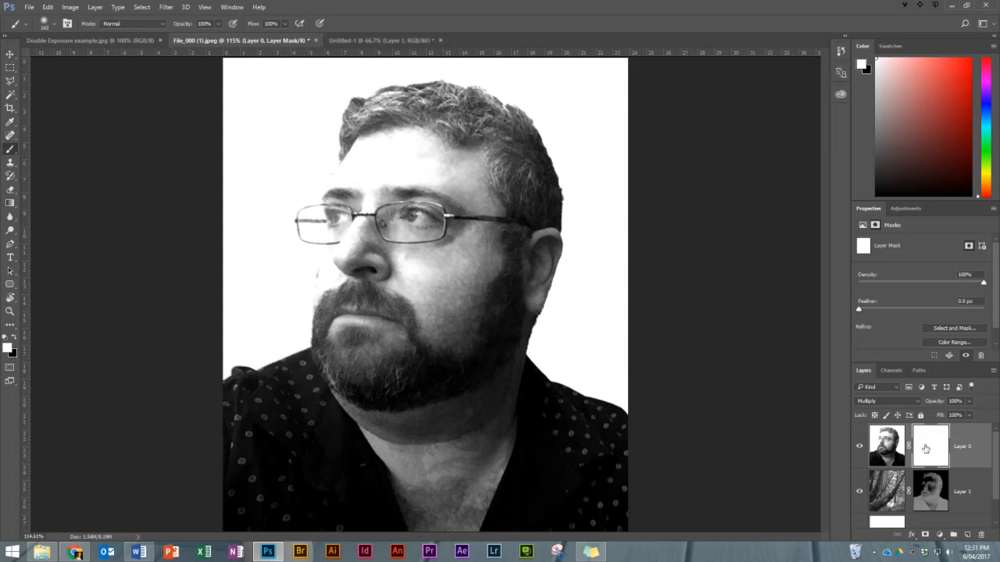
Paint black on Layer 0's mask over the shoulders, neck, hair and back of the head, leaving the face and beard.
left_click(15, 339)
mouse_move(209, 375)
left_mouse_down()
mouse_move(320, 352)
mouse_move(230, 405)
left_mouse_up()
mouse_move(217, 438)
left_mouse_down()
mouse_move(215, 482)
mouse_move(308, 456)
mouse_move(341, 430)
mouse_move(450, 406)
mouse_move(356, 466)
mouse_move(352, 480)
mouse_move(575, 488)
mouse_move(575, 408)
mouse_move(513, 356)
mouse_move(522, 430)
mouse_move(459, 427)
mouse_move(516, 344)
mouse_move(508, 312)
mouse_move(536, 234)
mouse_move(528, 148)
mouse_move(463, 88)
mouse_move(437, 79)
mouse_move(362, 79)
mouse_move(315, 100)
left_mouse_up()
mouse_move(366, 77)
left_mouse_down()
mouse_move(472, 102)
mouse_move(537, 148)
mouse_move(505, 196)
left_mouse_up()
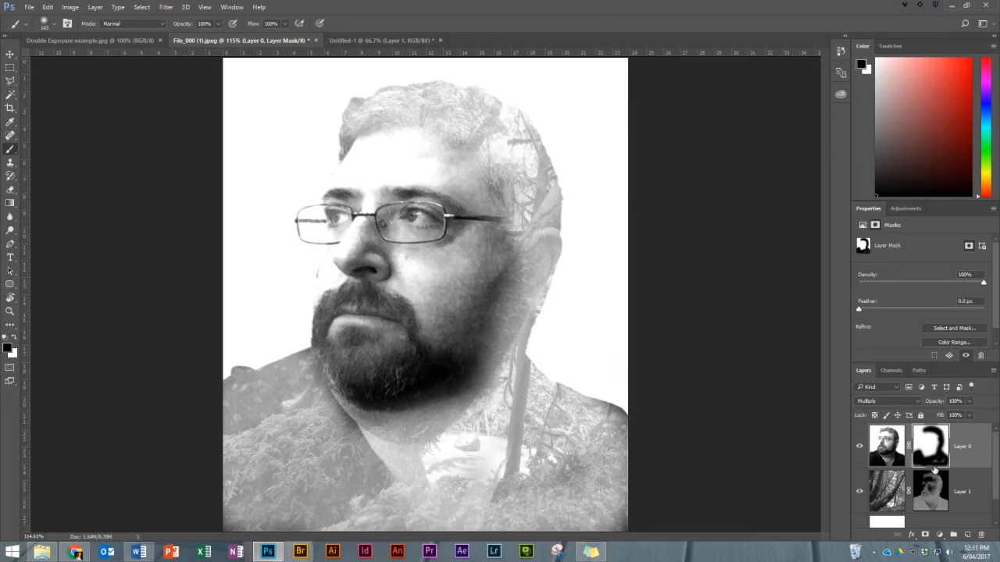
left_click_drag(486, 458, 596, 456)
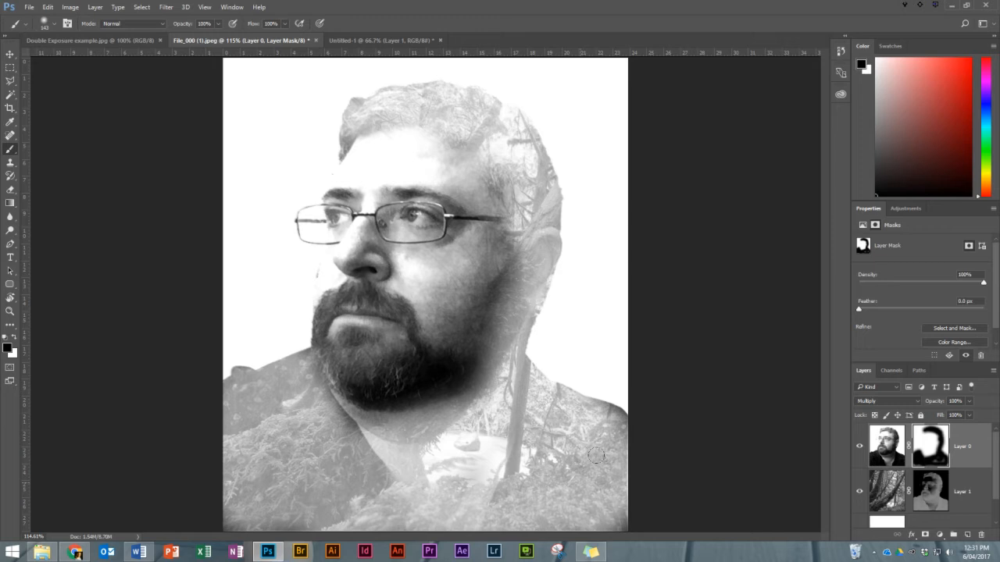
mouse_move(472, 455)
left_mouse_down()
mouse_move(410, 473)
mouse_move(444, 450)
left_mouse_up()
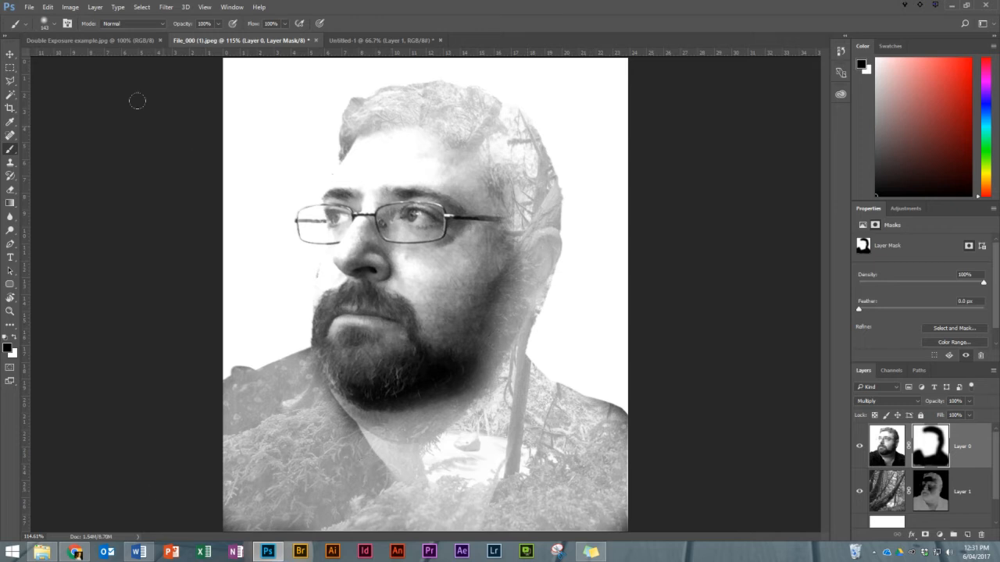
Set the brush opacity to 45% and paint black over the face and beard on Layer 0's mask to fade them partially.
left_click(211, 25)
type("45")
mouse_move(367, 125)
left_mouse_down()
mouse_move(453, 168)
mouse_move(424, 313)
mouse_move(345, 240)
mouse_move(380, 271)
mouse_move(417, 270)
mouse_move(335, 257)
mouse_move(318, 299)
mouse_move(307, 276)
mouse_move(321, 184)
mouse_move(311, 271)
mouse_move(331, 344)
mouse_move(386, 358)
mouse_move(421, 343)
mouse_move(437, 310)
mouse_move(407, 364)
mouse_move(366, 372)
mouse_move(438, 314)
mouse_move(462, 255)
mouse_move(426, 190)
mouse_move(383, 176)
mouse_move(344, 191)
mouse_move(359, 135)
mouse_move(436, 179)
mouse_move(451, 213)
left_mouse_up()
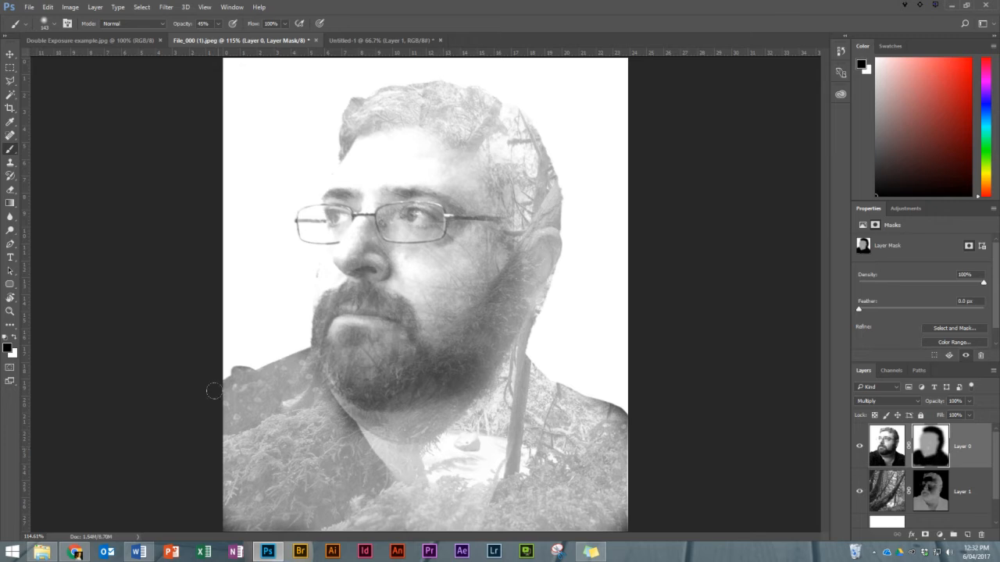
left_click_drag(413, 305, 375, 313)
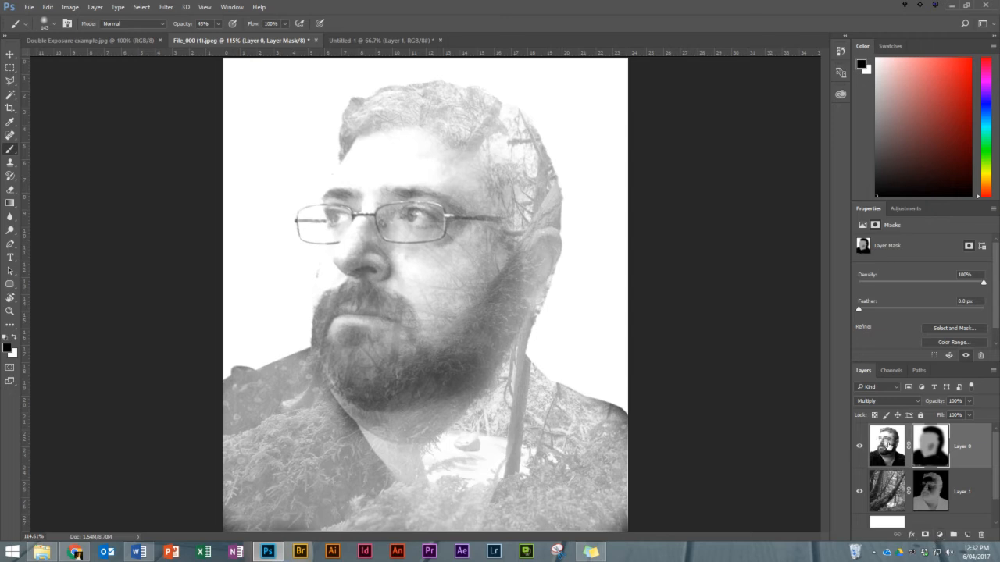
Add a Curves adjustment layer above the portrait Layer 0 with the Increase Contrast (RGB) preset.
left_click(895, 460)
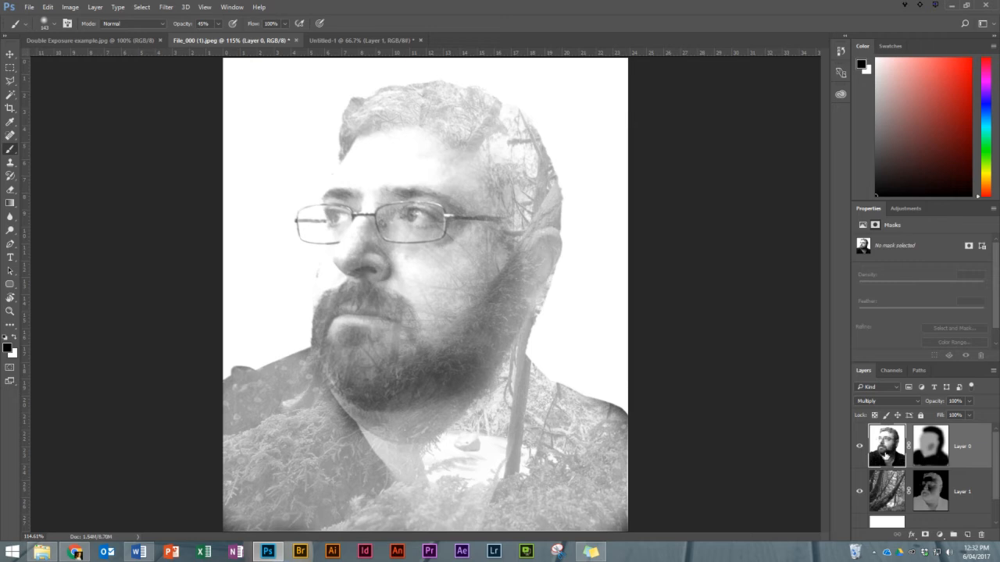
left_click(941, 536)
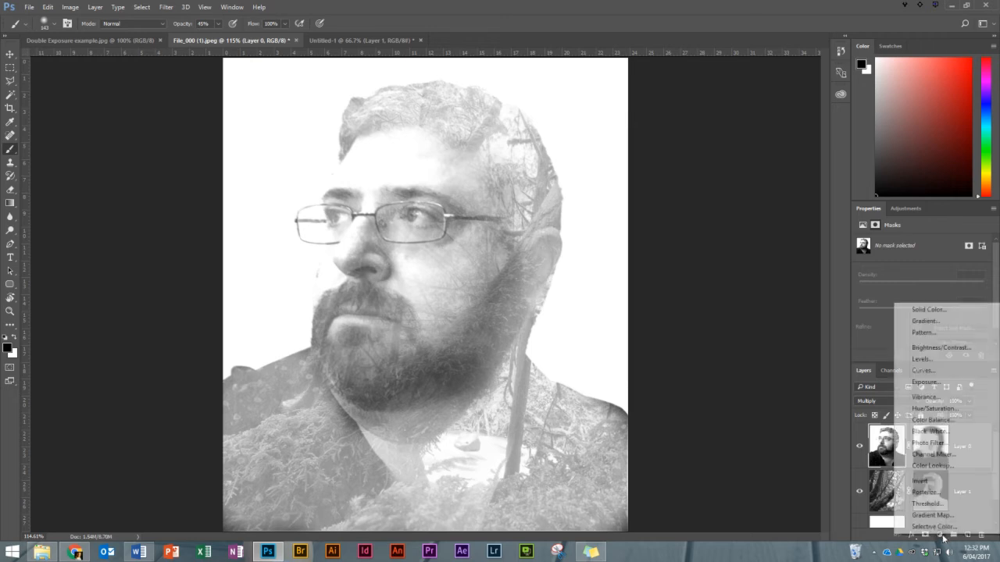
left_click(947, 372)
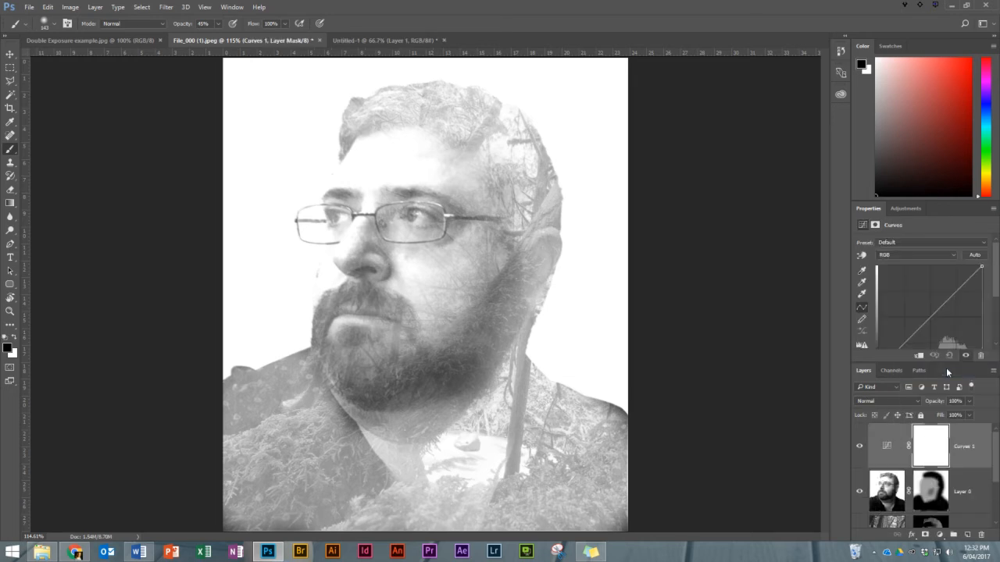
left_click(893, 243)
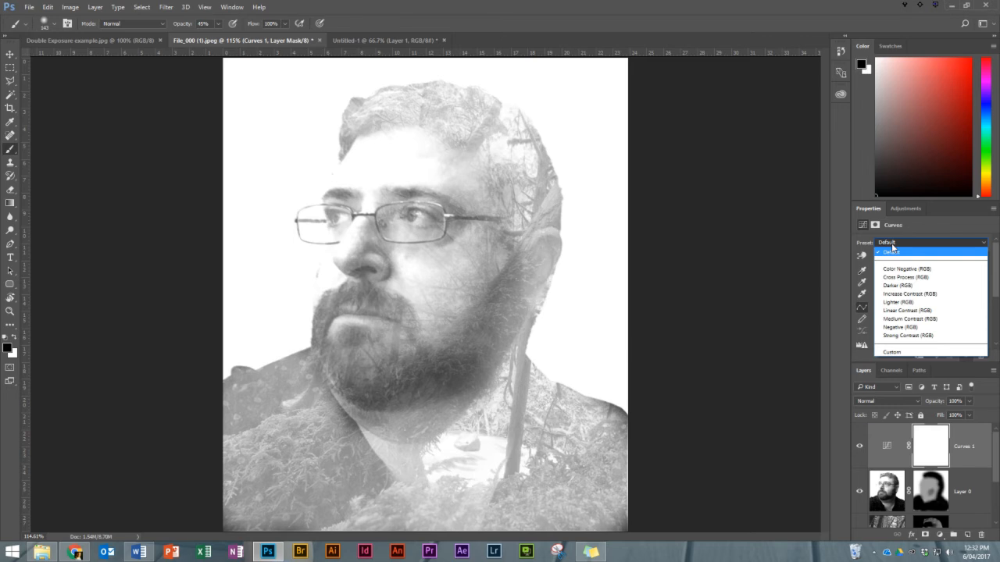
left_click(903, 294)
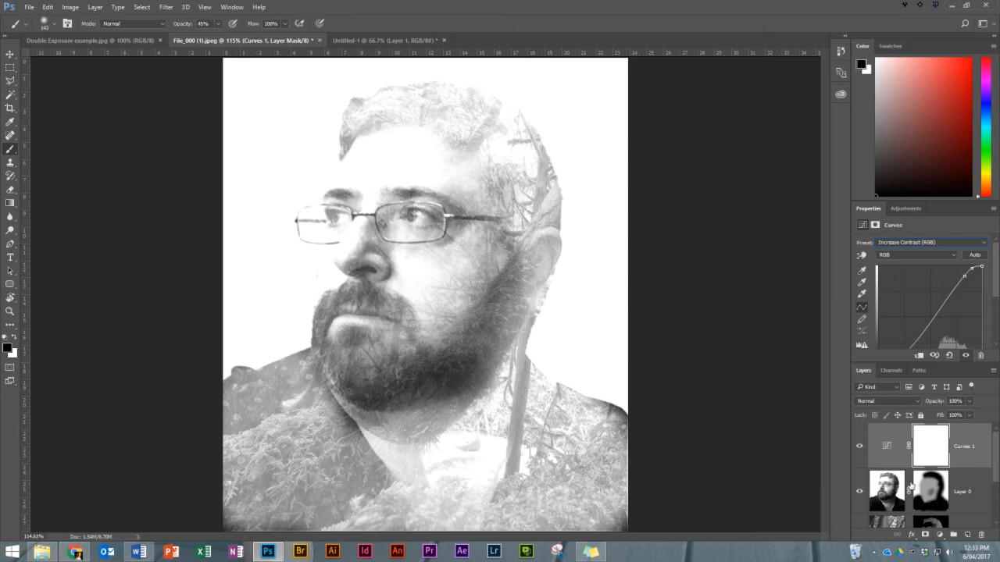
Add a Gradient Map adjustment layer and replace its gradient presets with the Photographic Toning set.
left_click(941, 536)
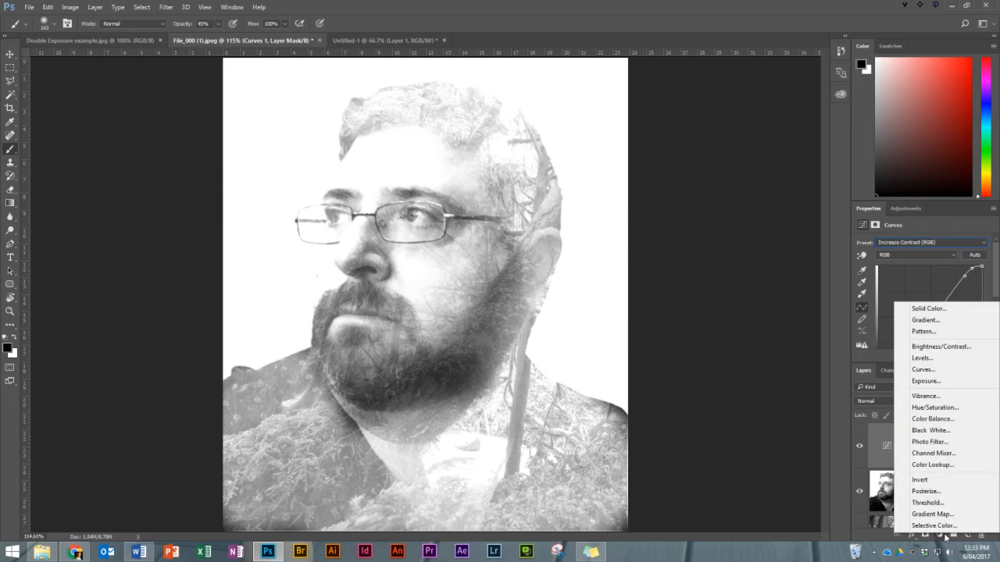
left_click(941, 515)
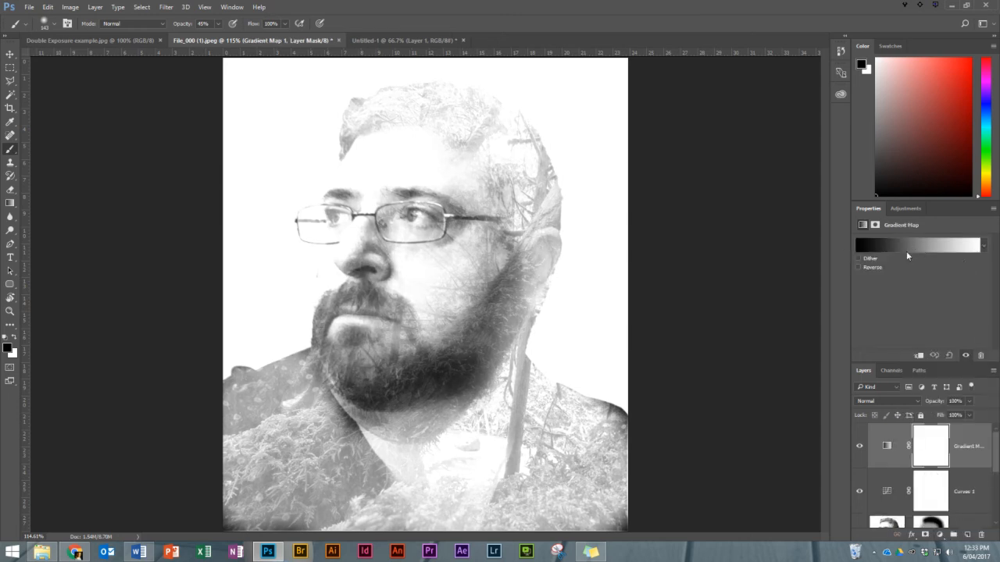
left_click(984, 247)
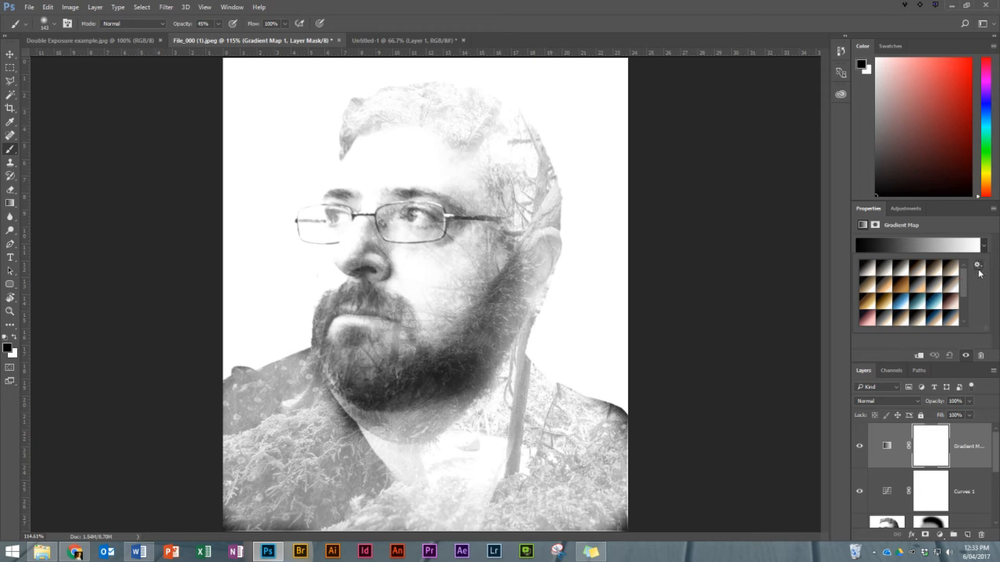
left_click(977, 267)
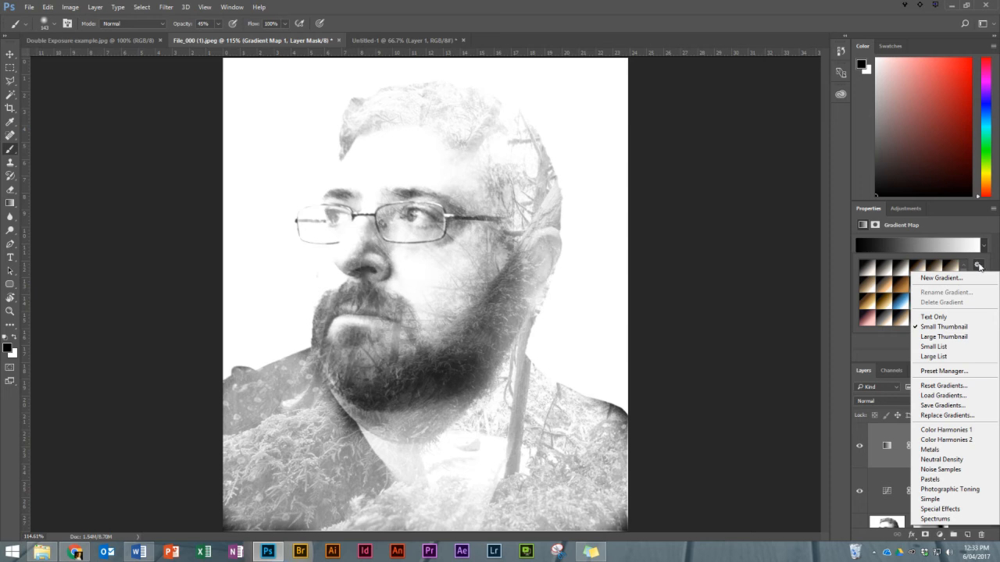
left_click(968, 490)
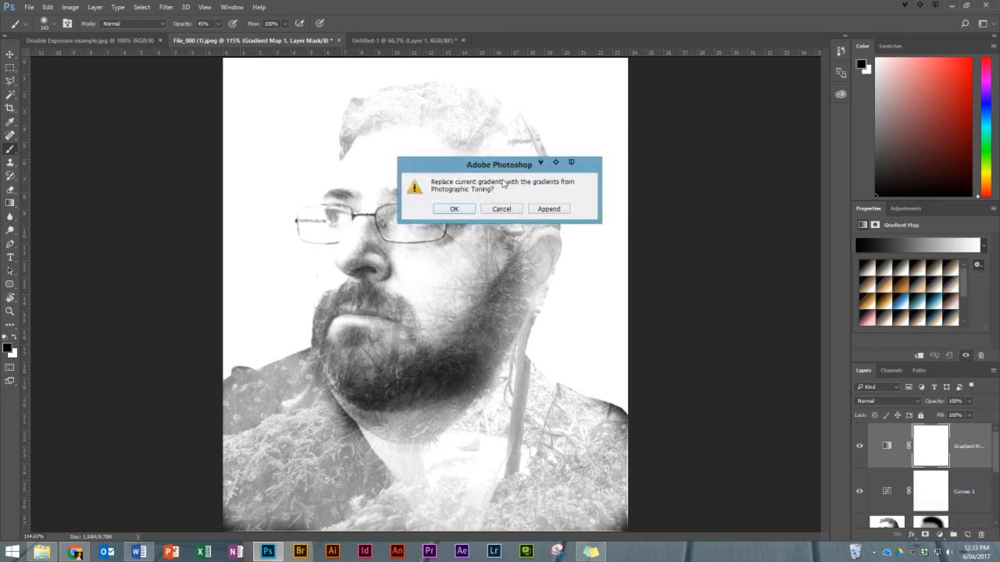
left_click(455, 209)
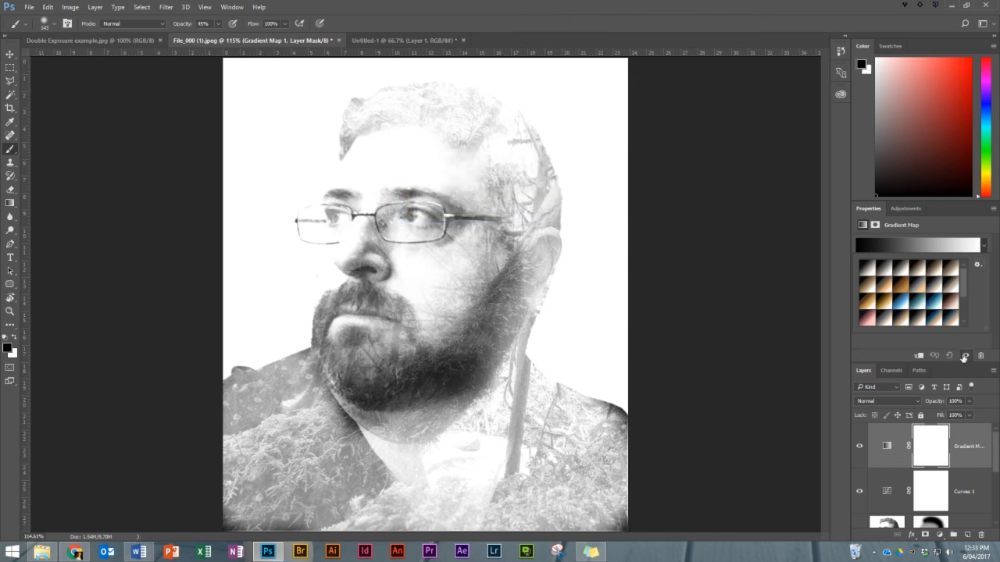
Try several Photographic Toning gradients on the Gradient Map and settle on the near-black to tan to white one.
left_click(873, 287)
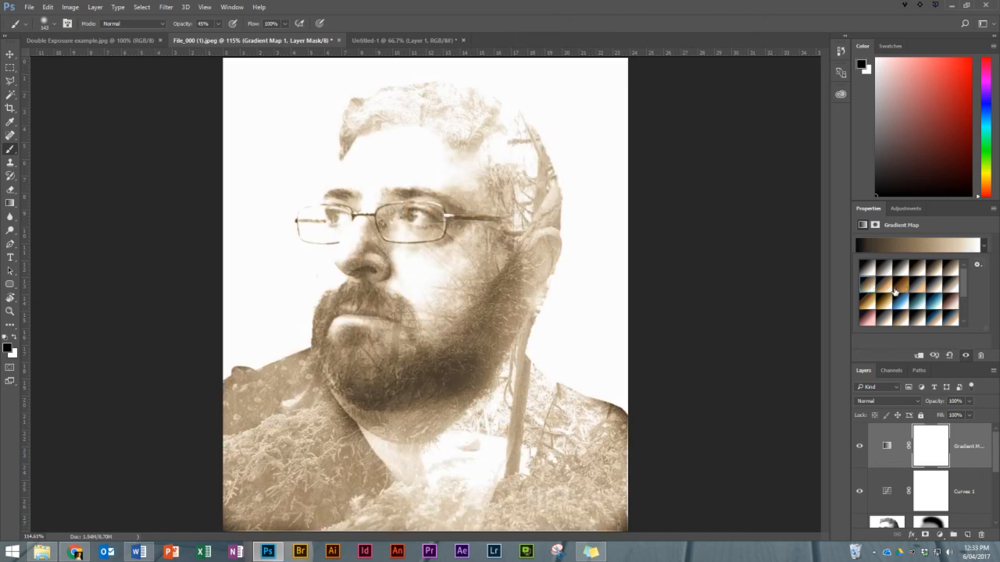
left_click(893, 292)
left_click(930, 297)
left_click(944, 310)
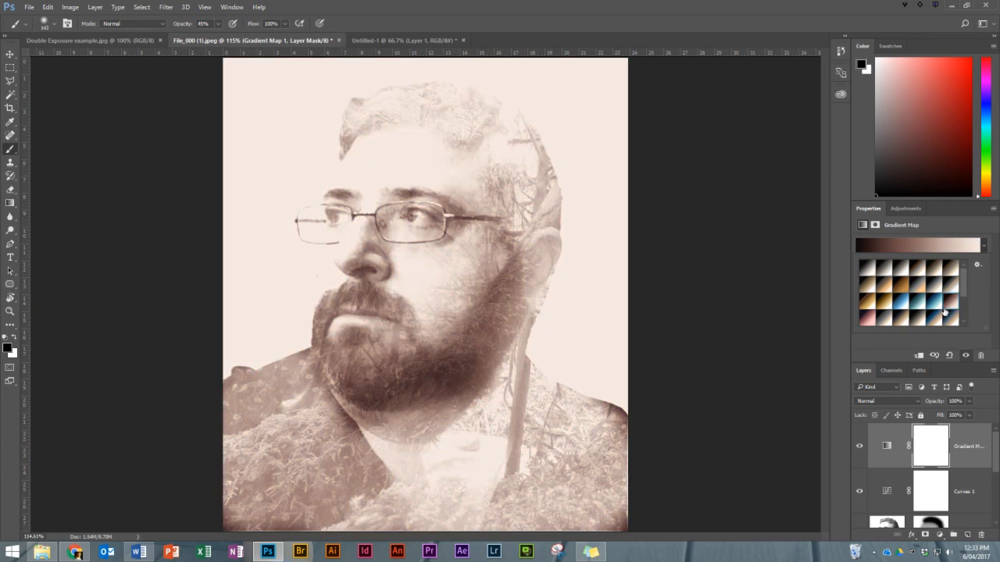
left_click(917, 301)
left_click(900, 301)
left_click(878, 301)
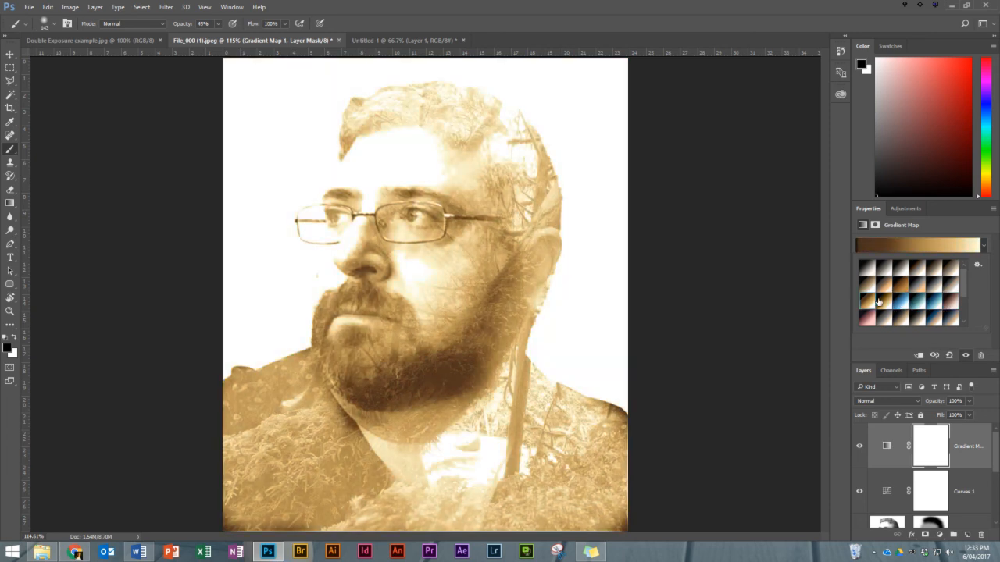
left_click(885, 315)
left_click(867, 319)
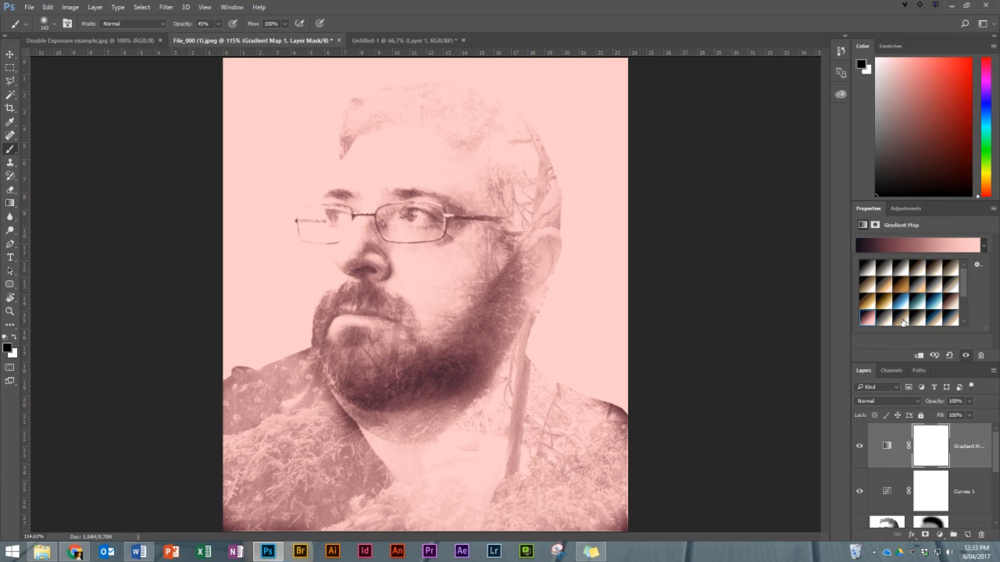
left_click(903, 320)
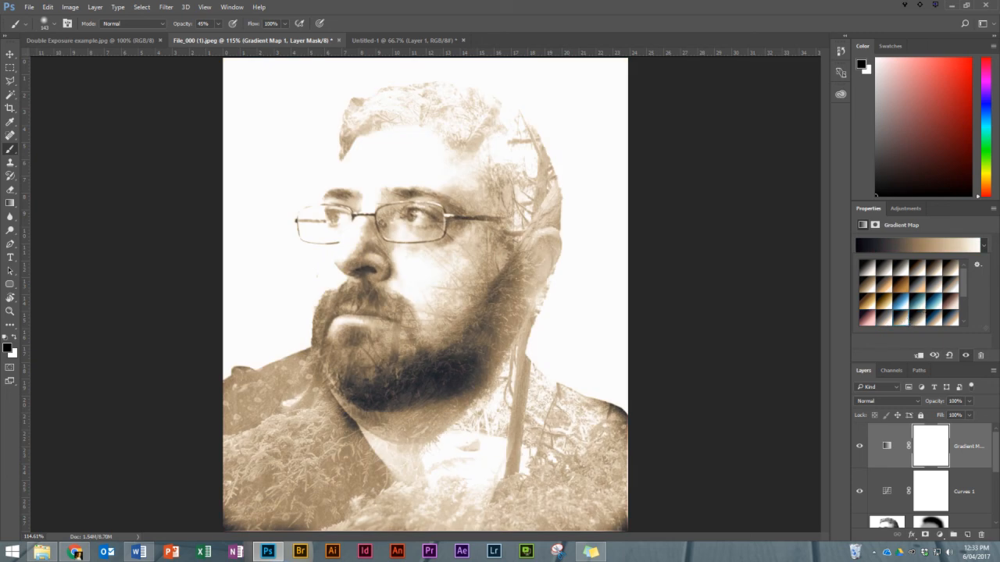
key("alt+Tab")
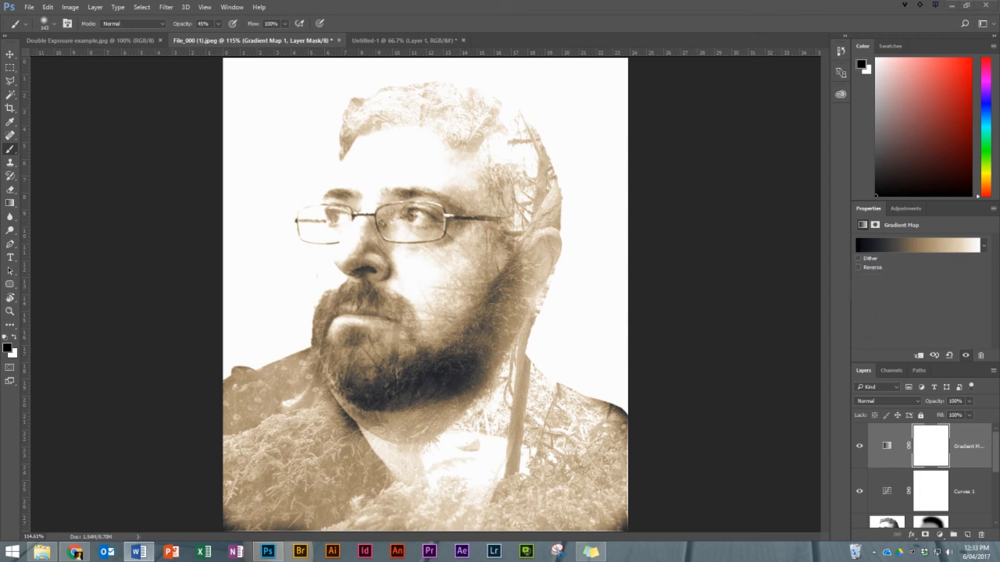